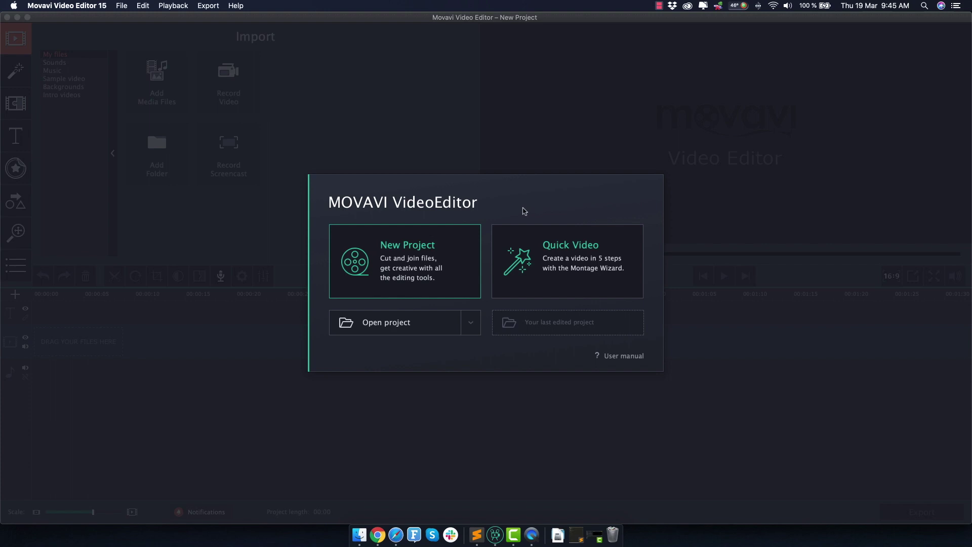
Bring the finished Explainer-YourDreamTrips.com.mp4 video forward in QuickTime Player
click(532, 534)
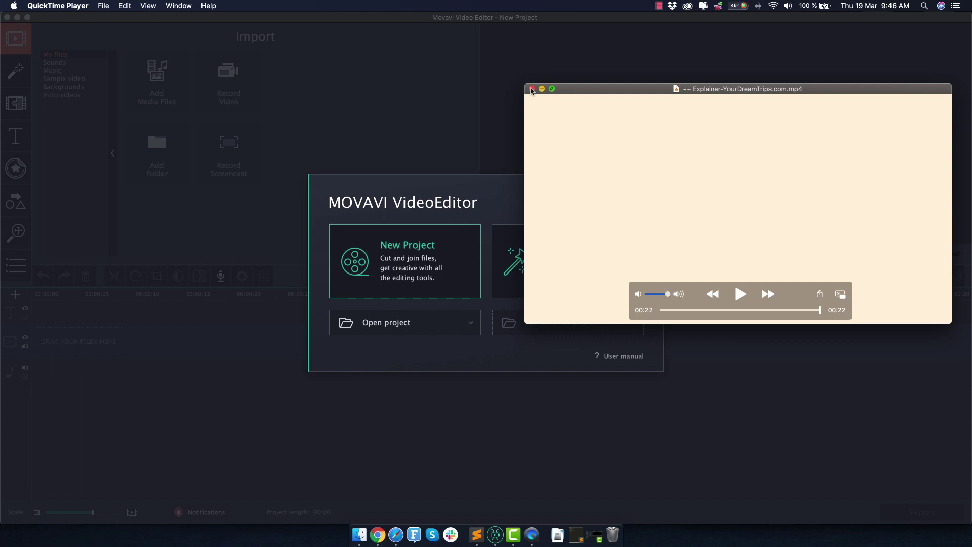
Close the Explainer-YourDreamTrips.com.mp4 window to reveal Movavi's start dialog
click(531, 90)
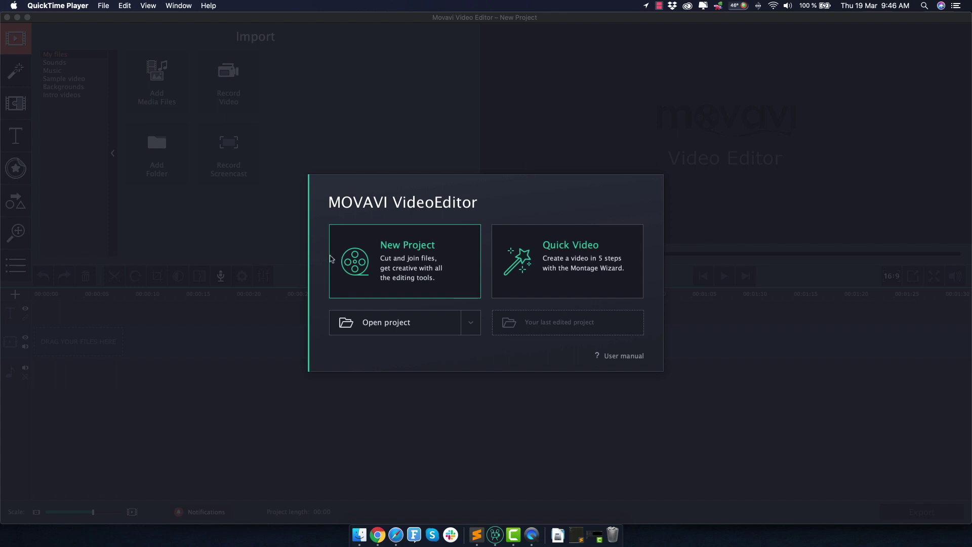
Choose New Project on Movavi's welcome dialog to get an empty timeline
click(382, 261)
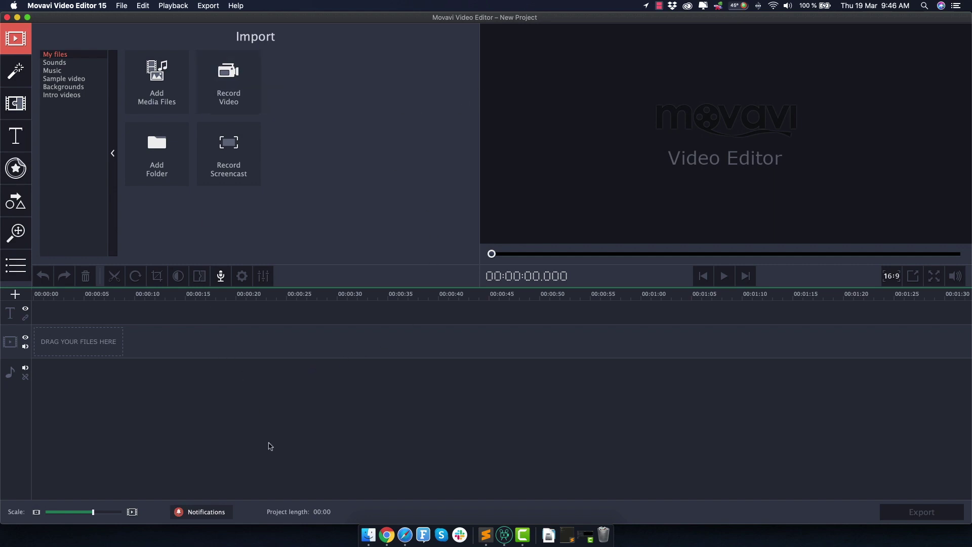
Open Idea_Prores4444.mov from the Tutorial Footage folder and play it to its 00:10 end
click(368, 535)
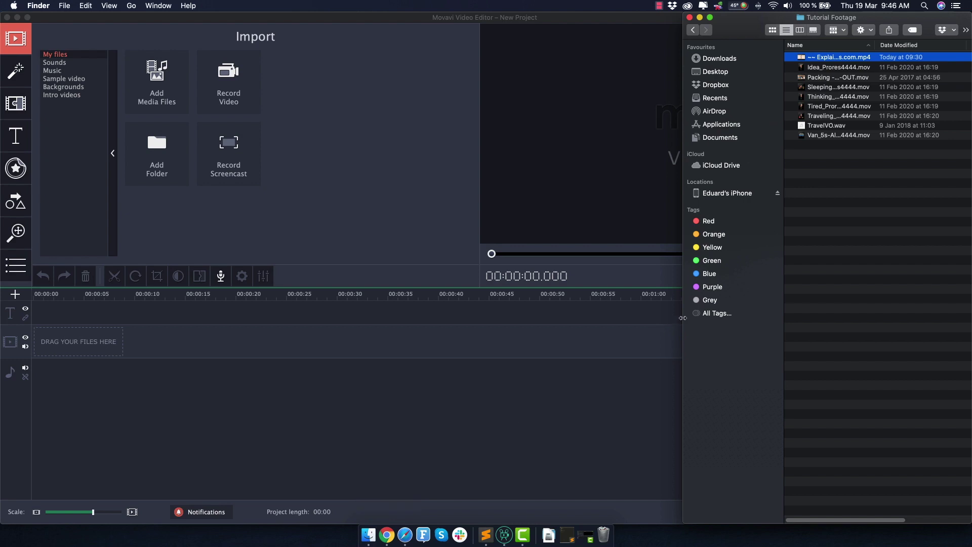
drag(683, 318, 595, 324)
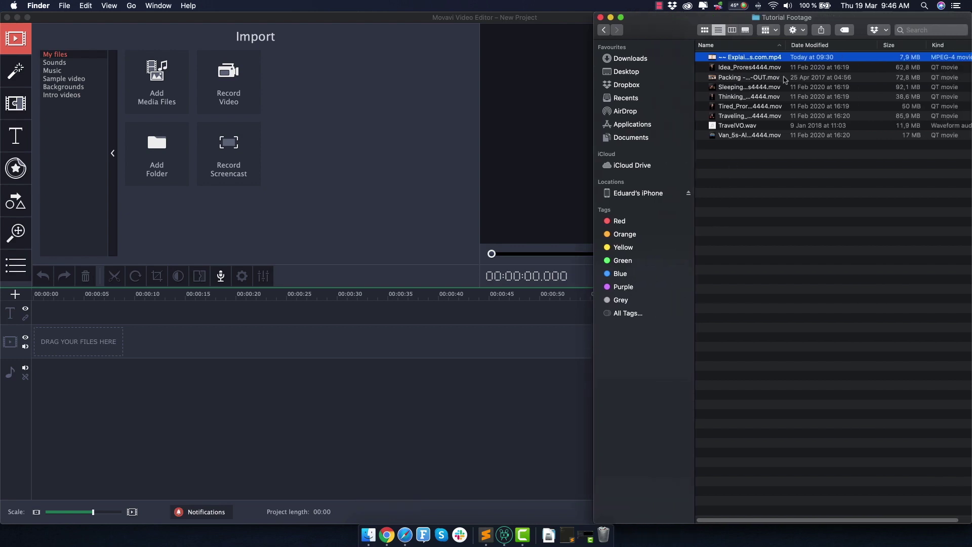
click(753, 69)
double_click(753, 69)
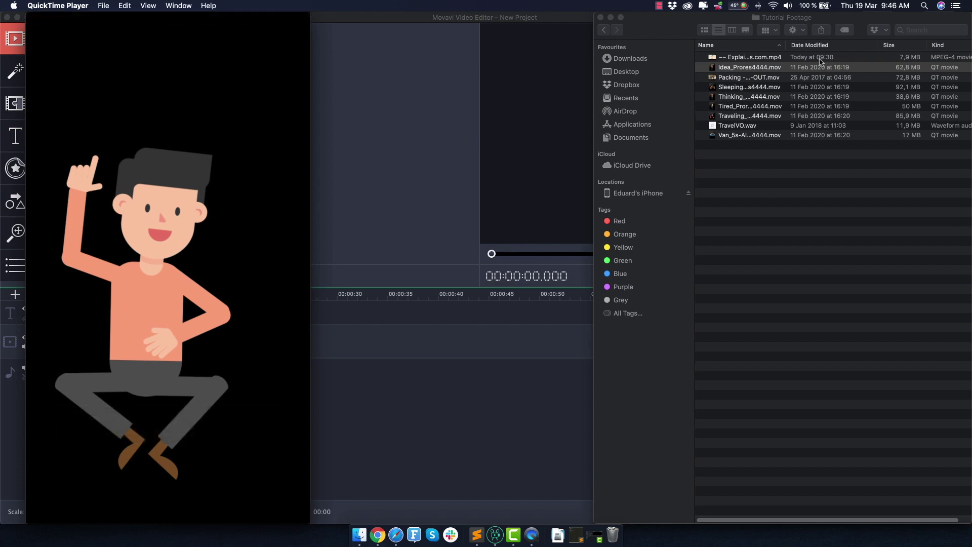
mouse_move(149, 208)
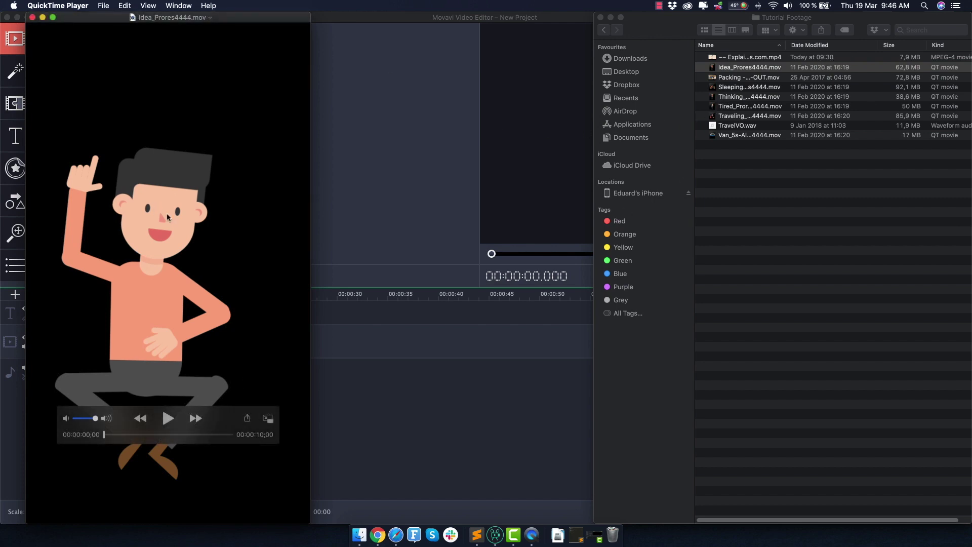
drag(218, 414, 215, 489)
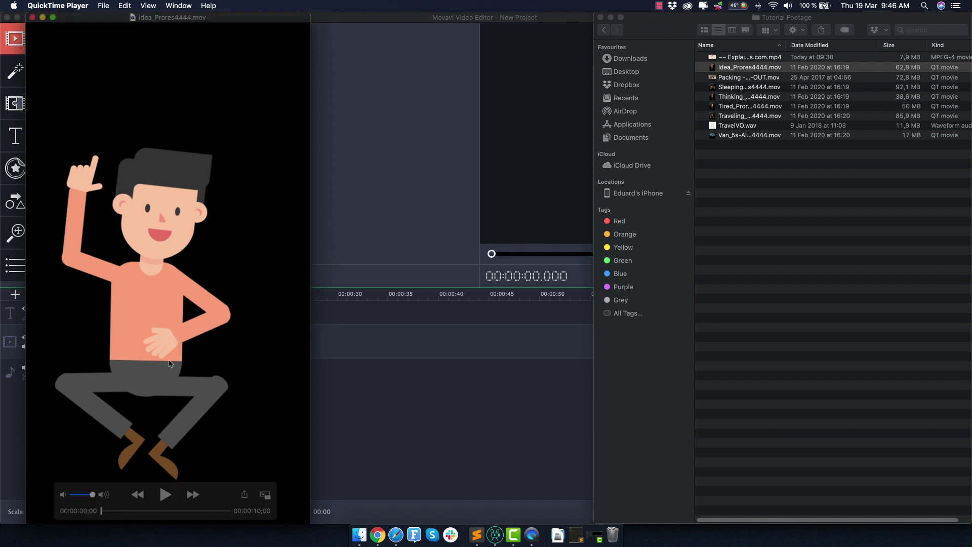
key(space)
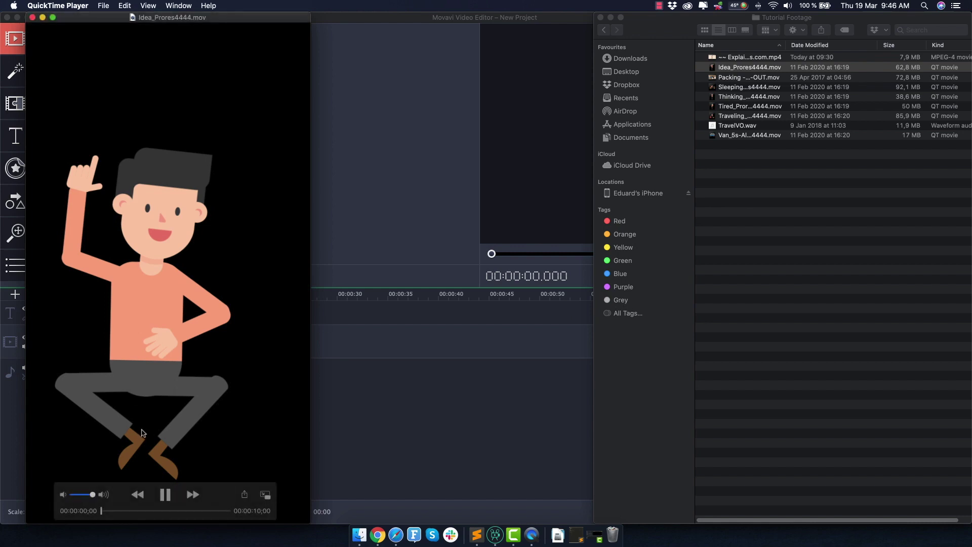
Close the Idea preview, then play and skim the Sleeping at Work clip before closing it
click(32, 17)
double_click(744, 86)
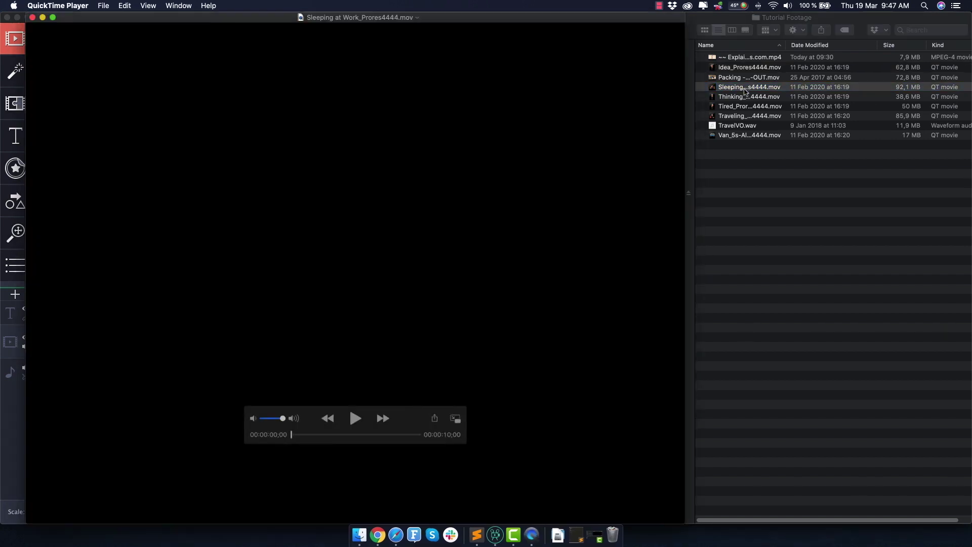
key(space)
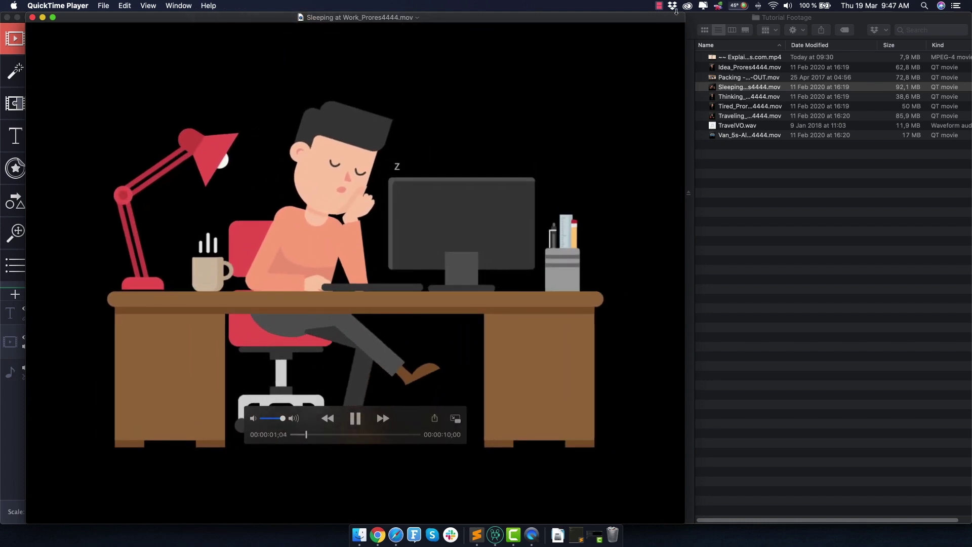
drag(678, 14, 653, 14)
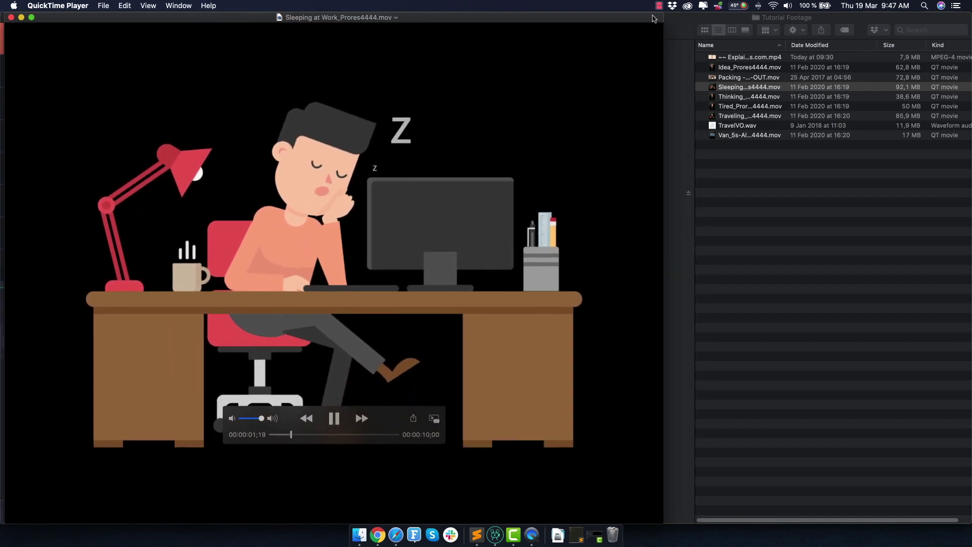
click(344, 435)
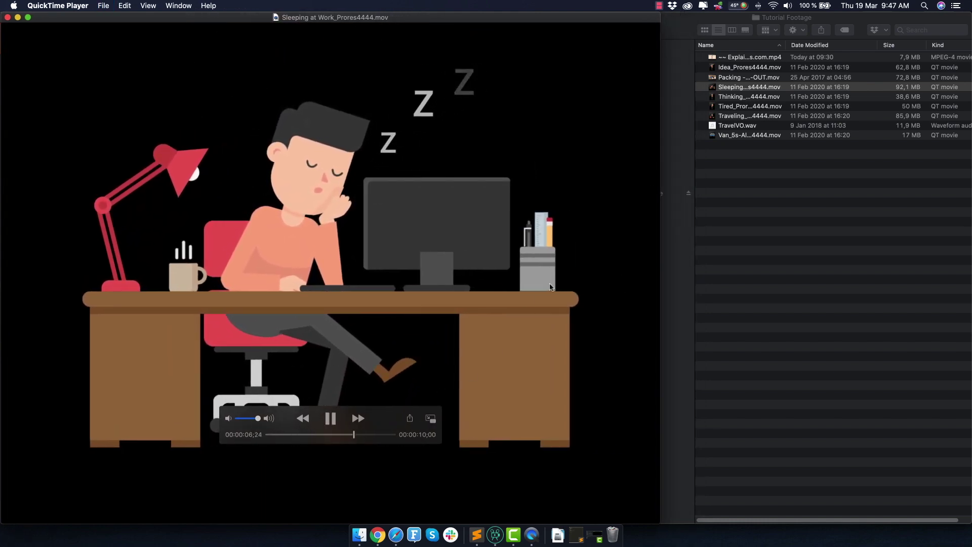
key(super+w)
Play Tired_Prores4444.mov through its 10 seconds and pause it
double_click(749, 106)
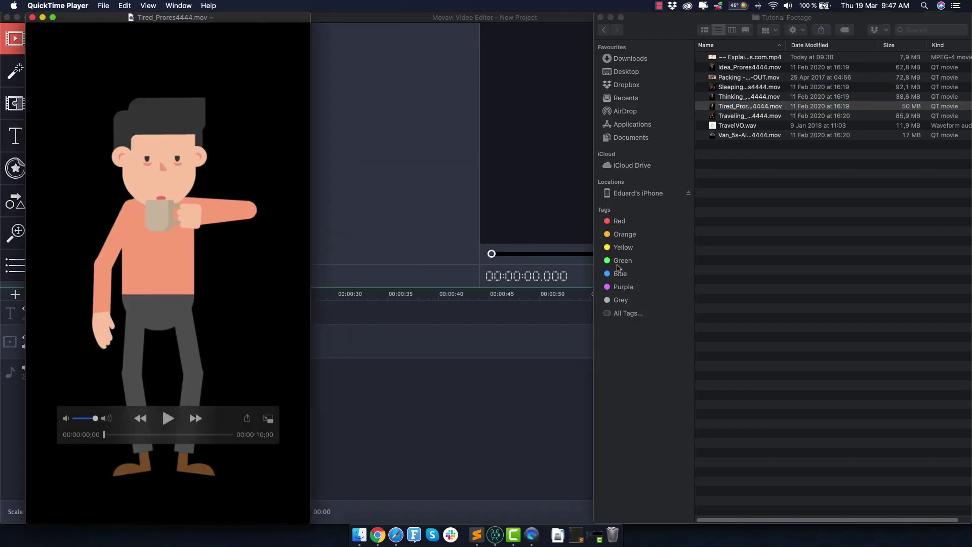
click(168, 418)
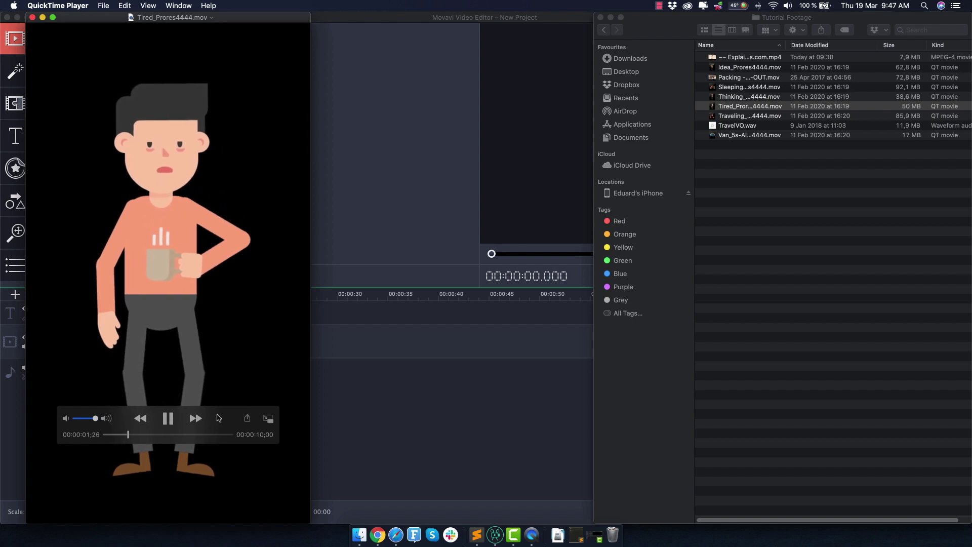
drag(218, 418, 191, 495)
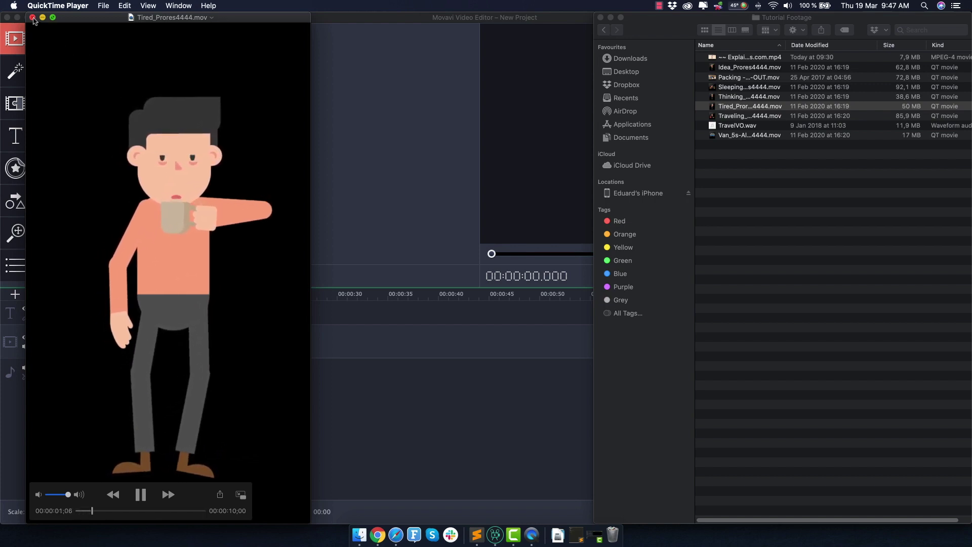
key(space)
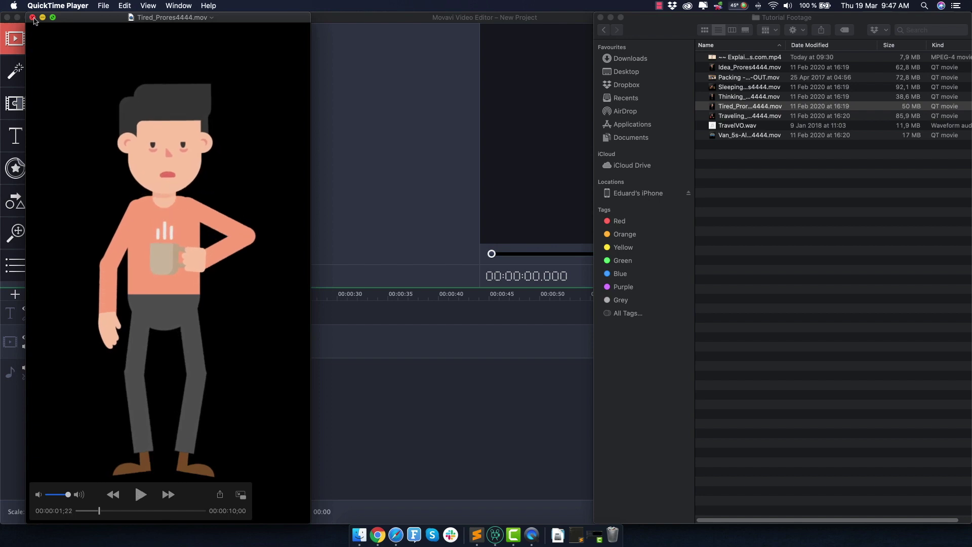
Select the TravelVO.wav voiceover file in the Tutorial Footage folder
click(726, 196)
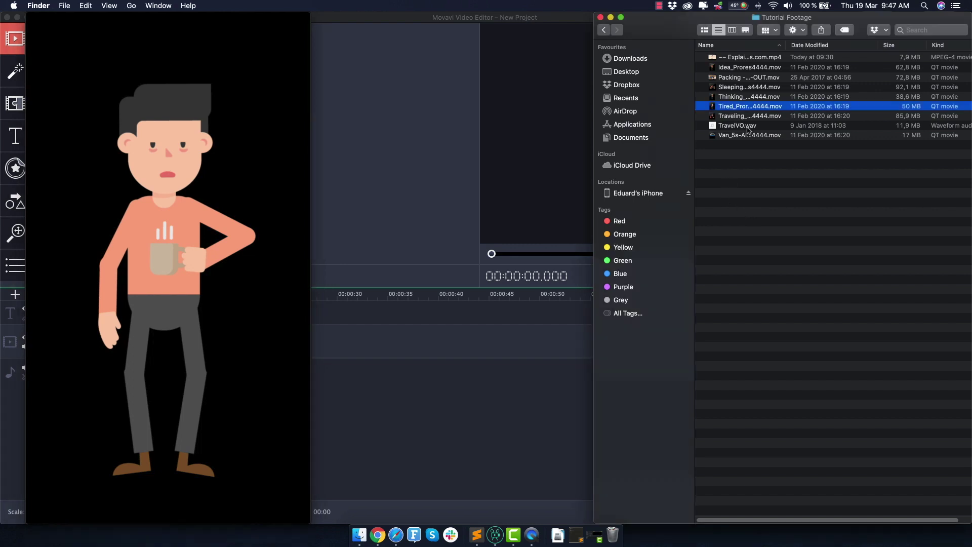
click(748, 126)
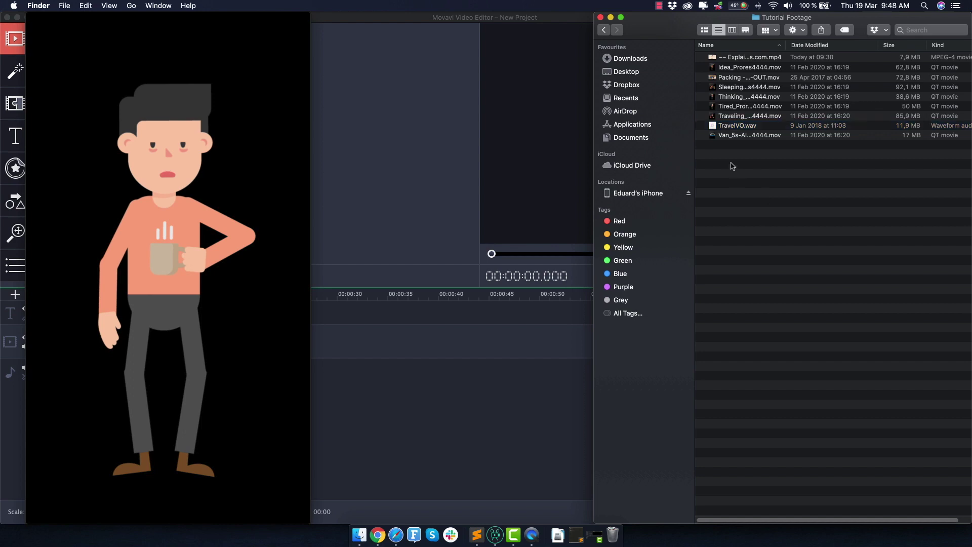
click(756, 127)
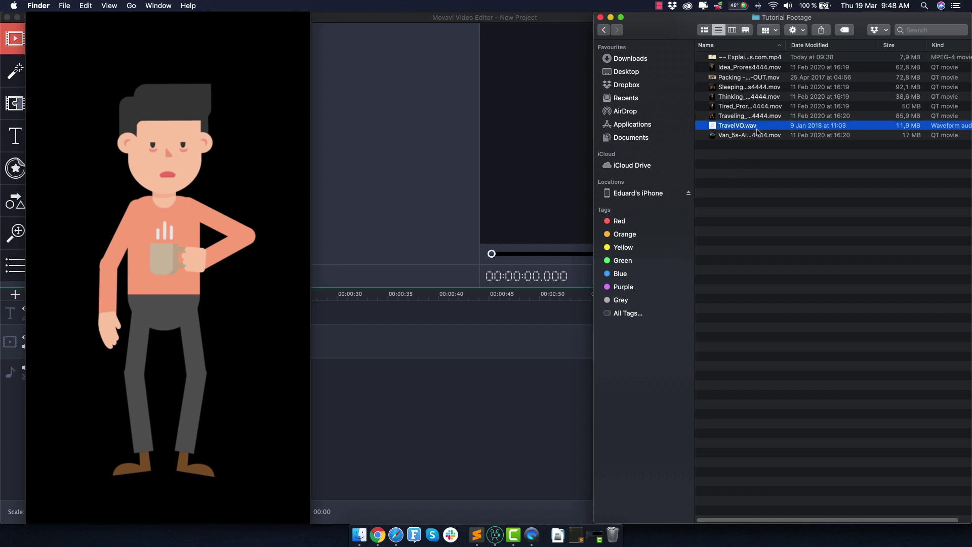
mouse_move(124, 105)
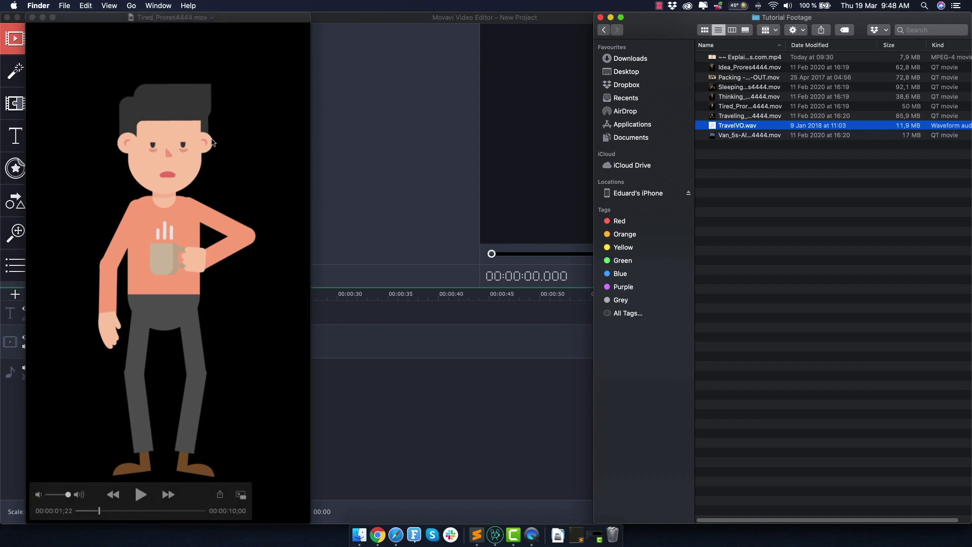
Look over the Packing, Tired and Thinking clips, then close the Tired preview
click(747, 77)
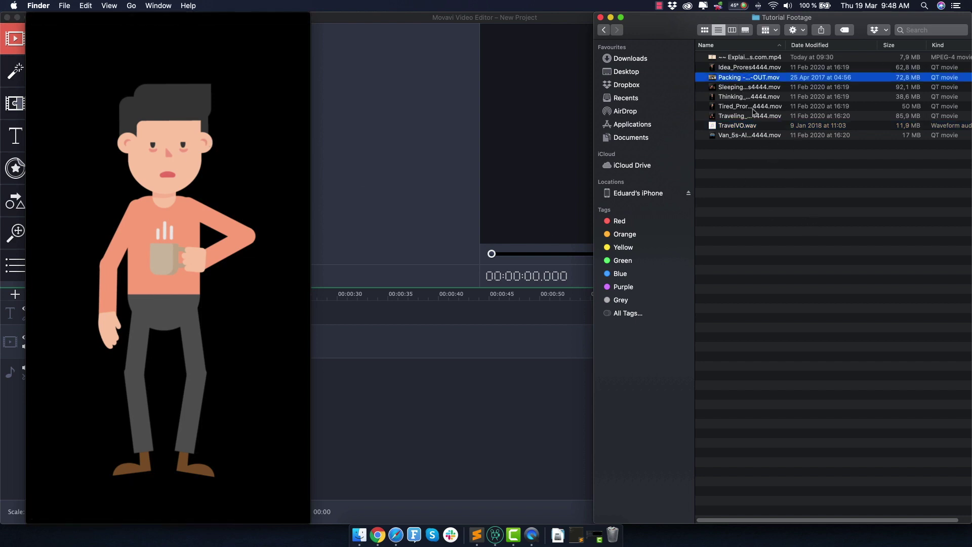
click(753, 108)
click(746, 98)
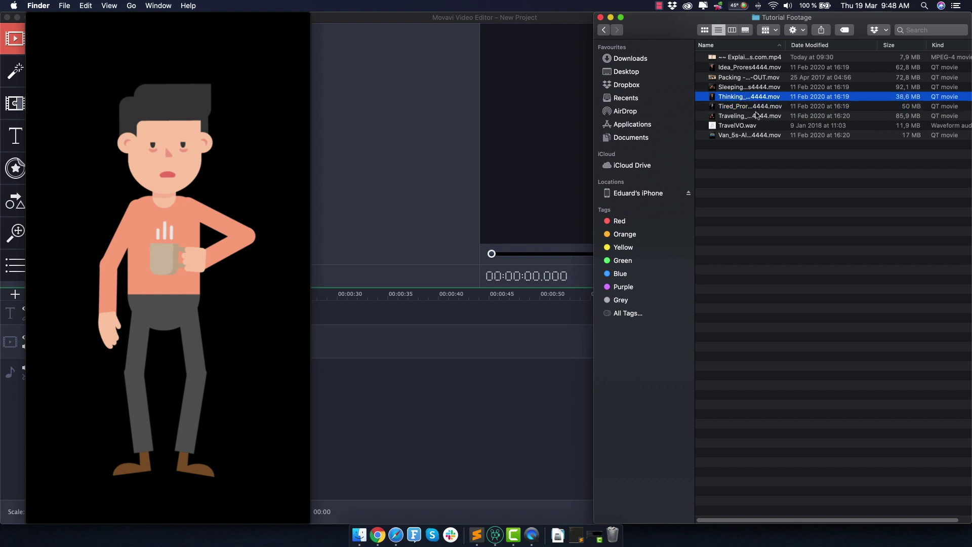
click(248, 142)
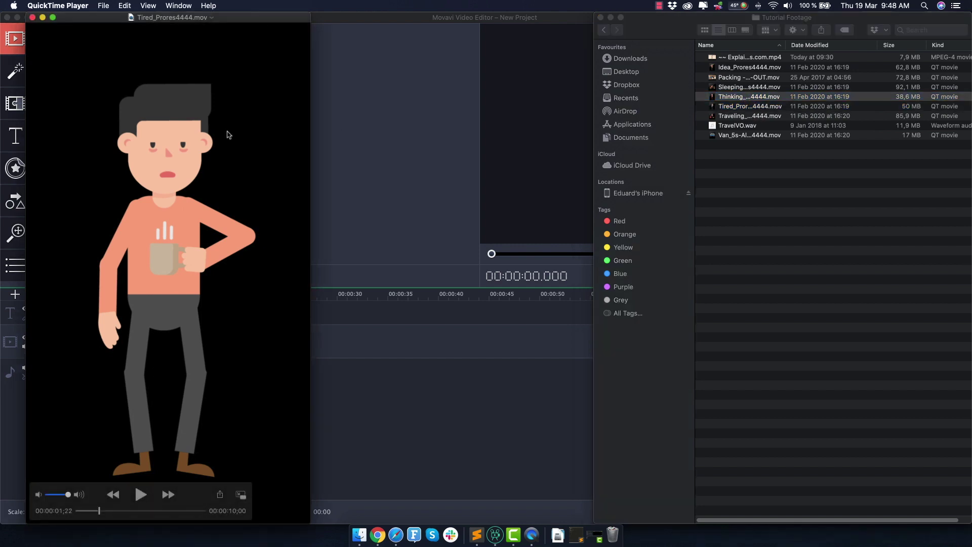
click(33, 18)
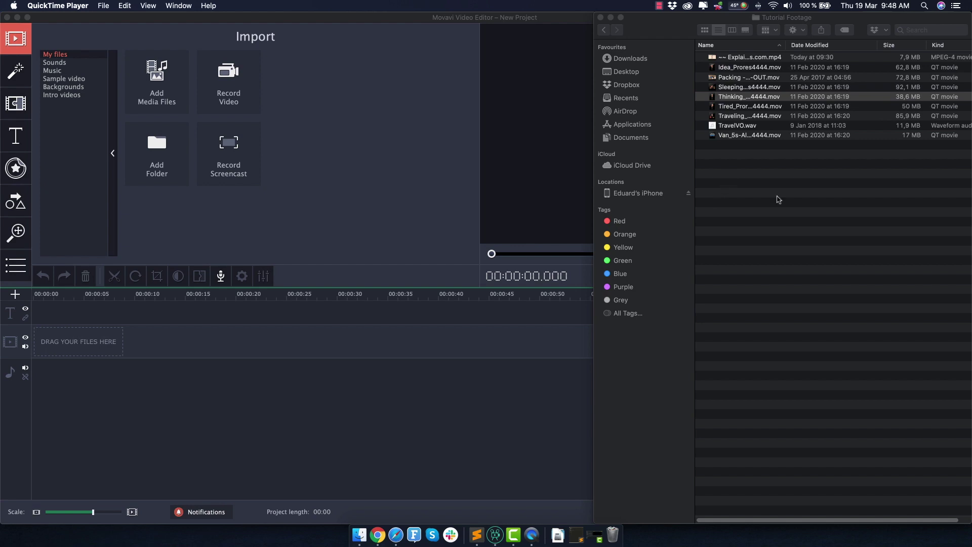
Drag TravelVO.wav from Tutorial Footage onto Movavi's audio track, making a 01:01 project
click(741, 126)
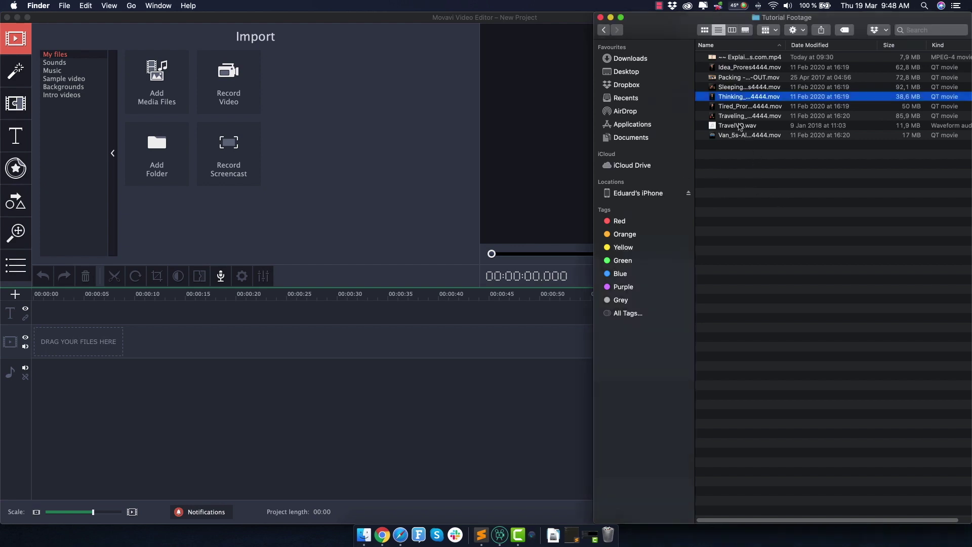
click(738, 127)
drag(739, 128, 85, 380)
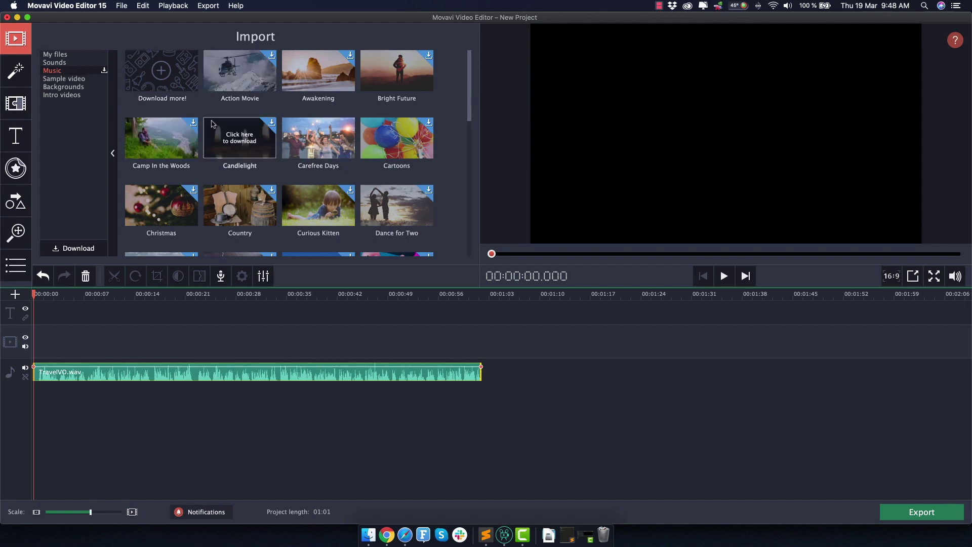
Add Carefree Days from the Music library below the voiceover, shortened to about 28 seconds
click(318, 138)
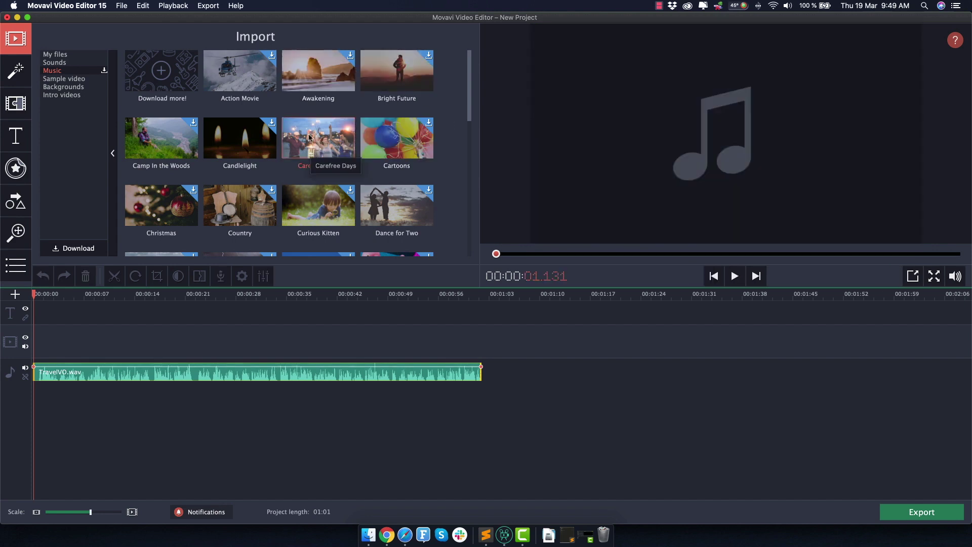
drag(310, 137, 66, 398)
click(74, 398)
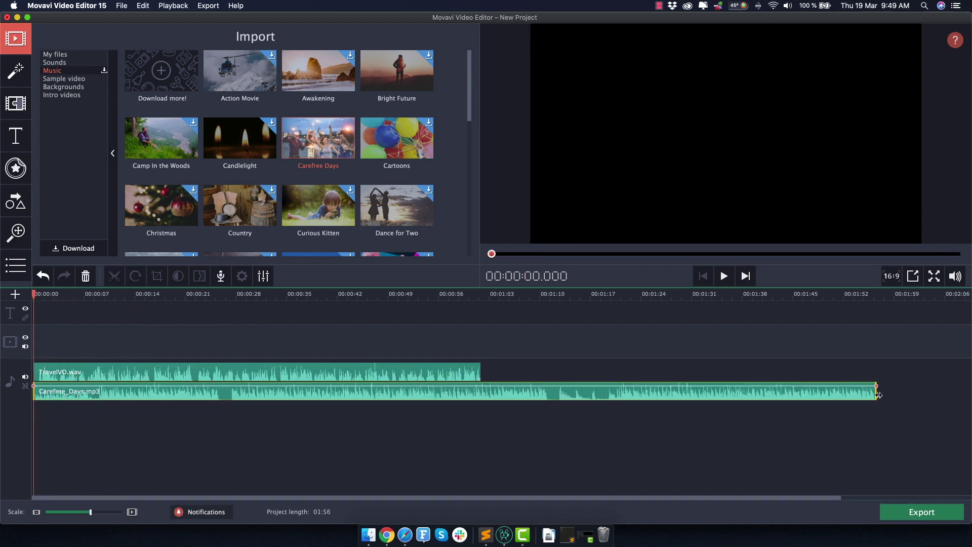
drag(879, 395, 232, 395)
Trim TravelVO.wav to end around 27 seconds and play the audio from about 4 seconds
click(449, 380)
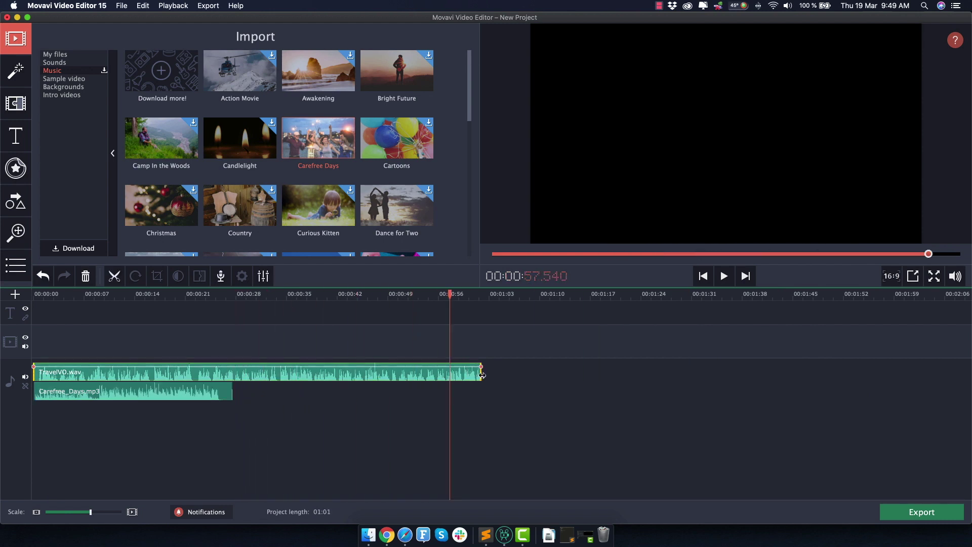
drag(482, 375, 234, 379)
click(66, 294)
key(space)
key(space)
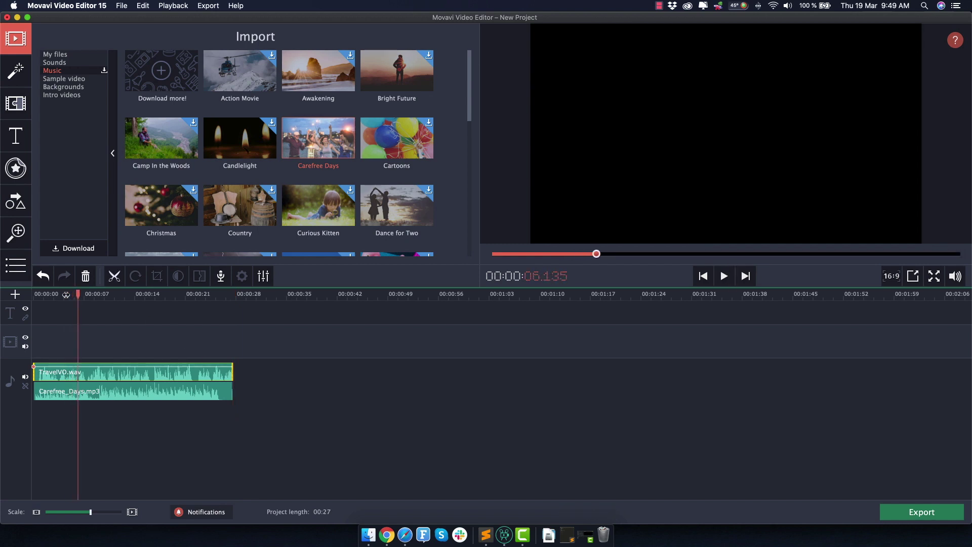
Lower the Carefree_Days.mp3 volume to 30% and listen to the balance
click(114, 391)
drag(106, 386, 110, 393)
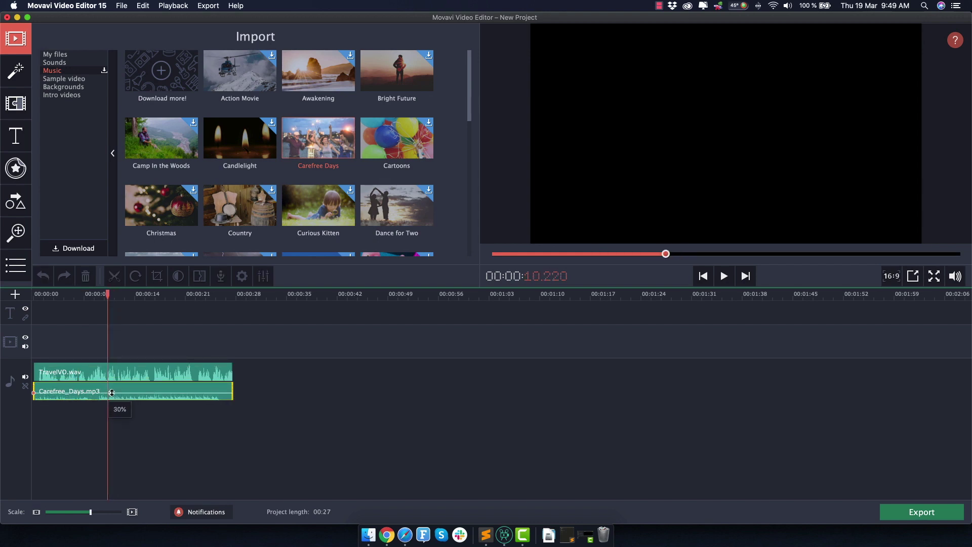
key(space)
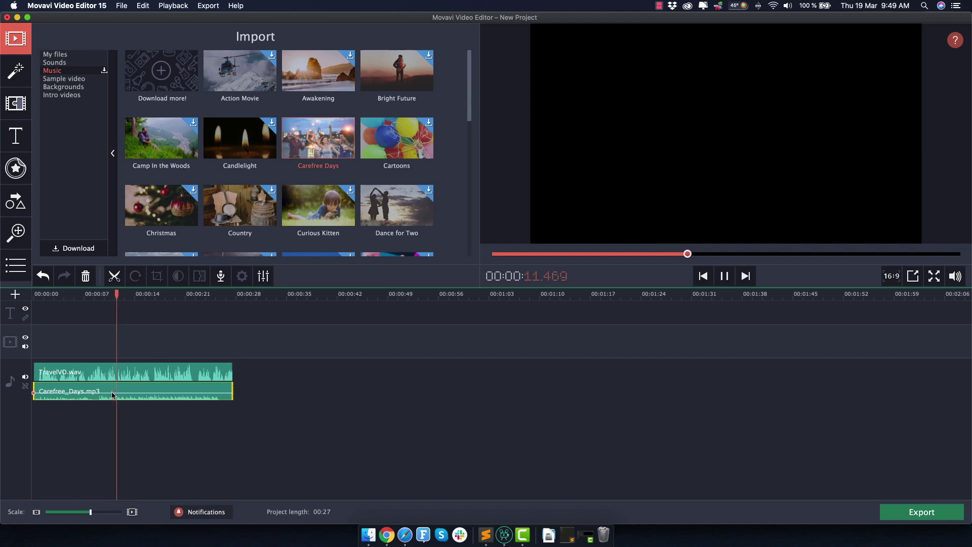
key(space)
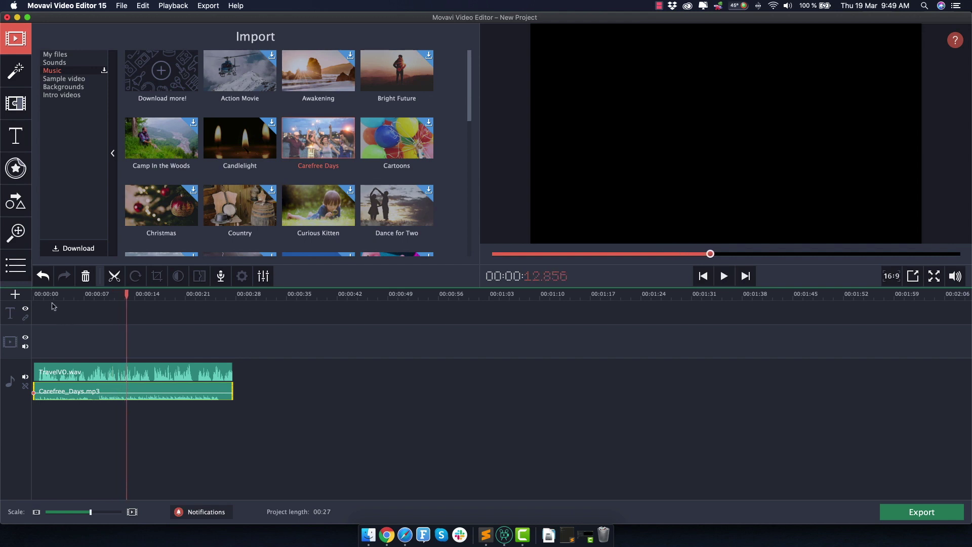
click(51, 295)
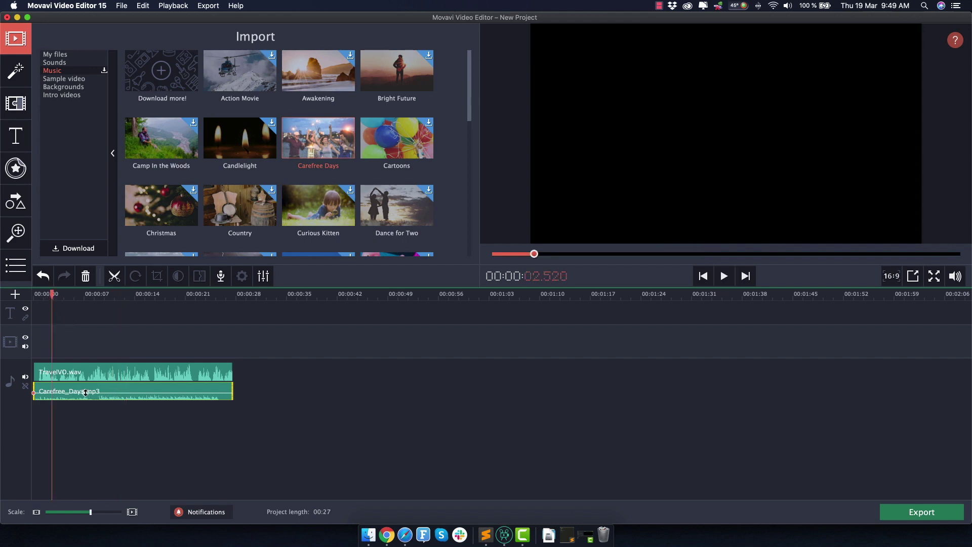
Drop the music volume further to 16% and replay the mix
drag(85, 392, 88, 395)
click(46, 295)
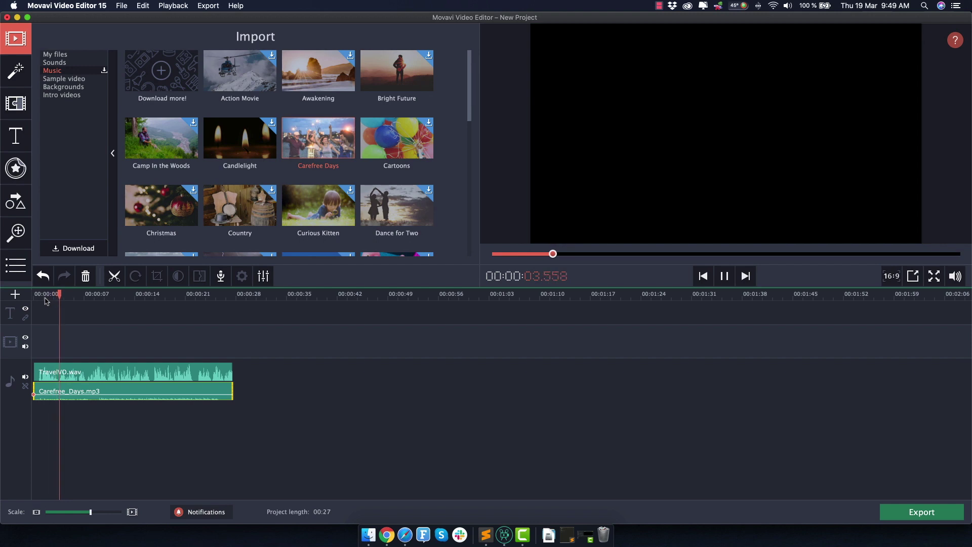
key(space)
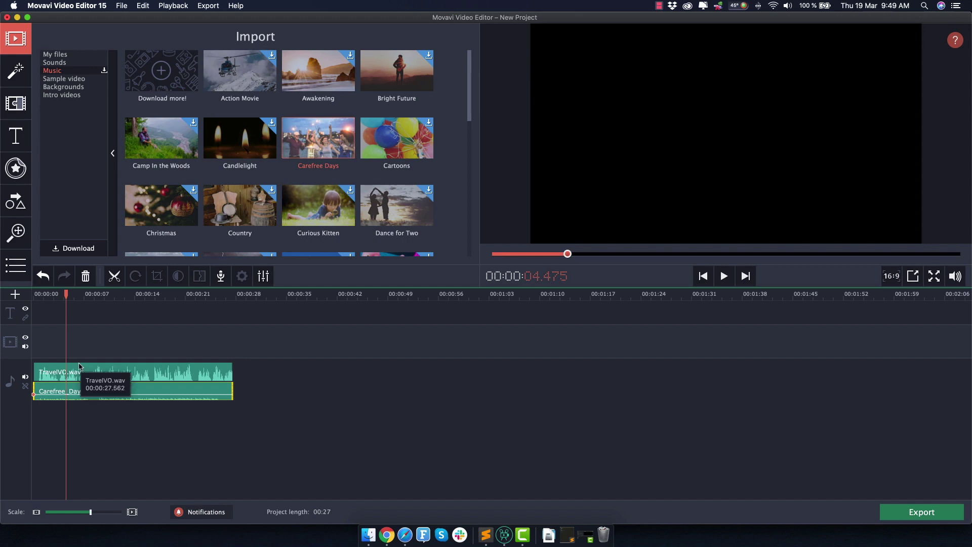
click(78, 425)
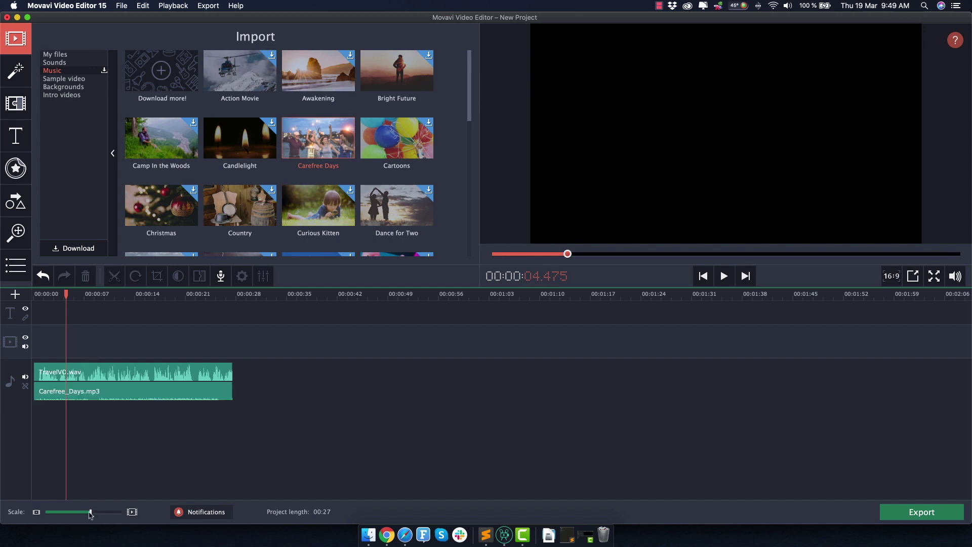
Widen the timeline scale and play the 00:27 voiceover-and-music mix from 0:00
drag(92, 514, 100, 514)
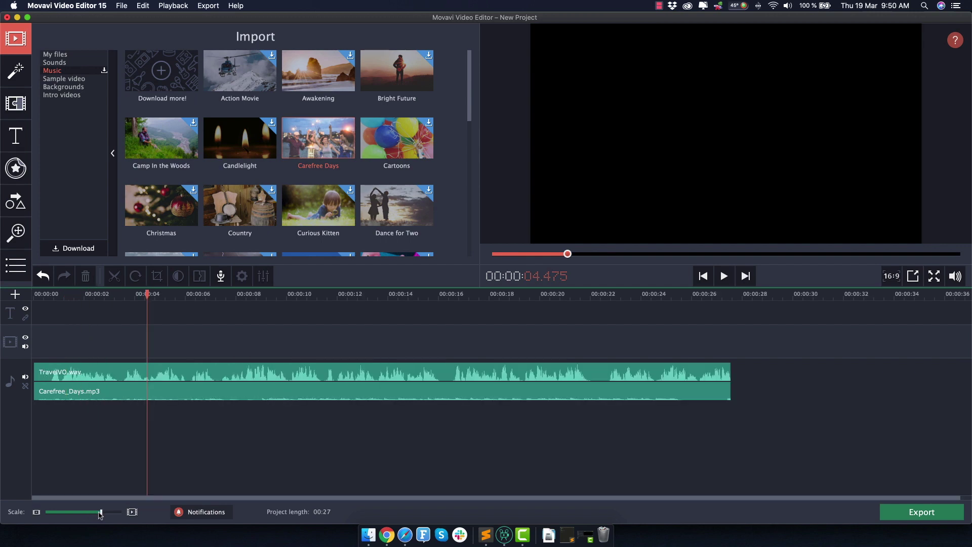
click(49, 370)
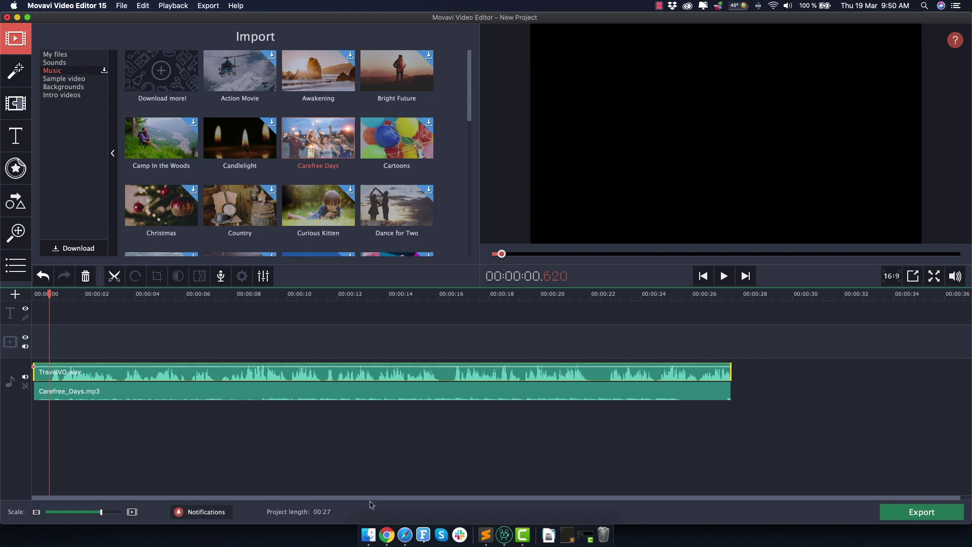
drag(48, 294, 23, 295)
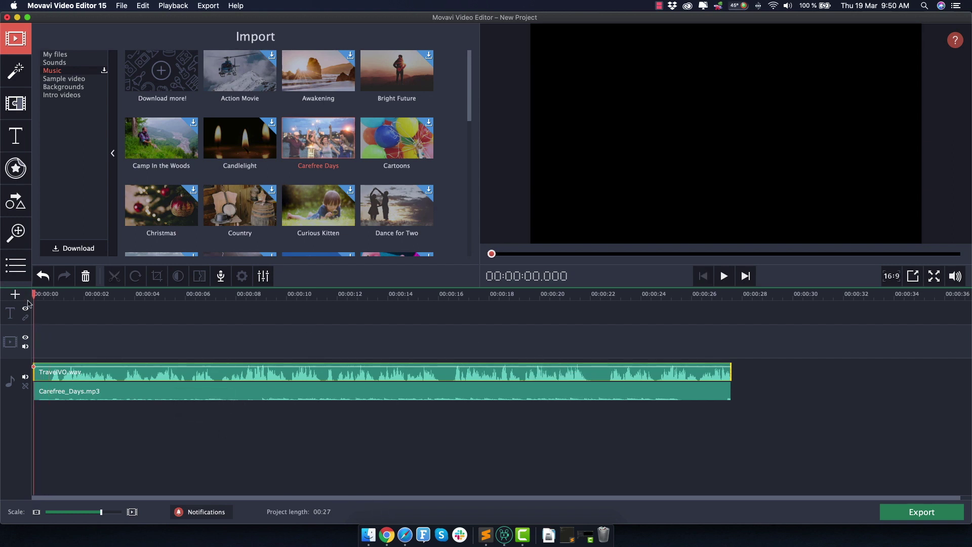
key(space)
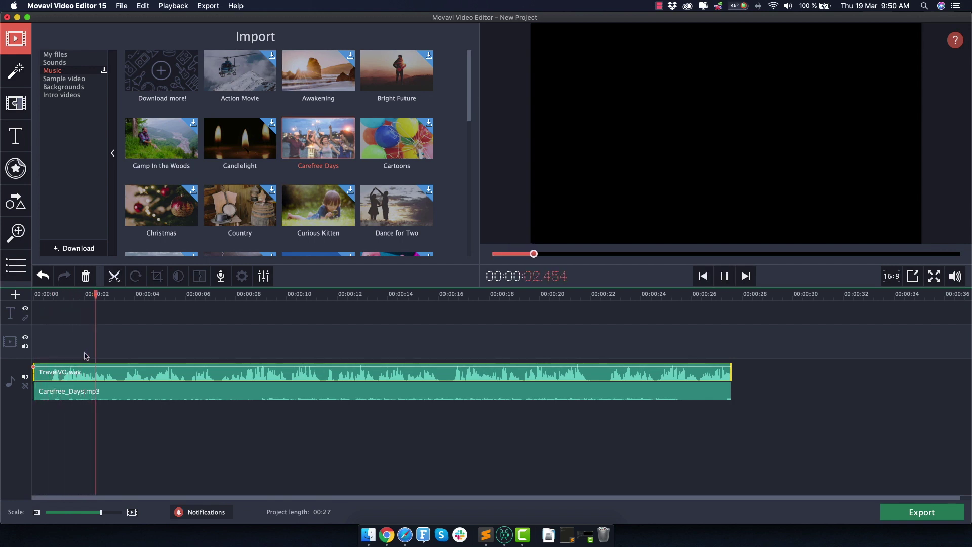
key(space)
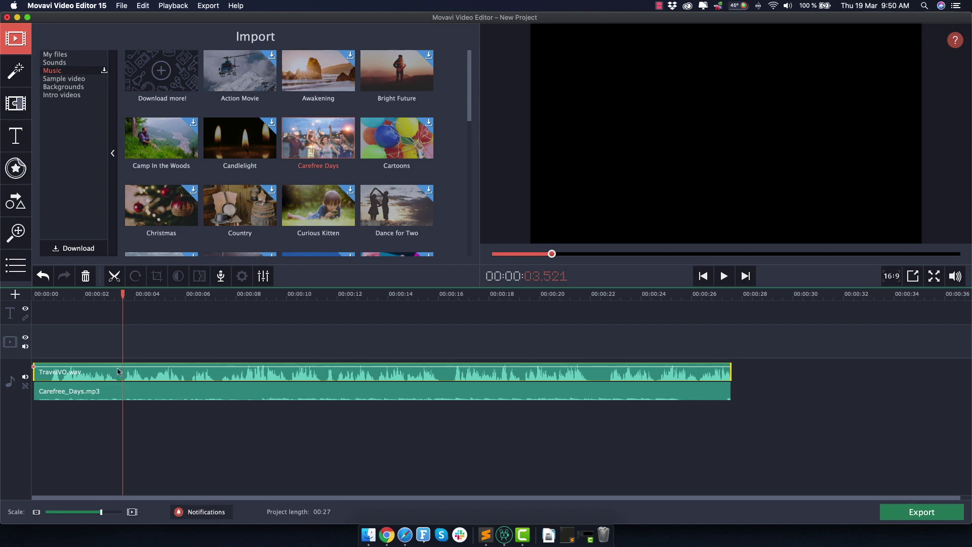
Add Tired_Prores4444.mov from Tutorial Footage to the video track, trimmed to about 3.4 seconds, and play it
click(368, 535)
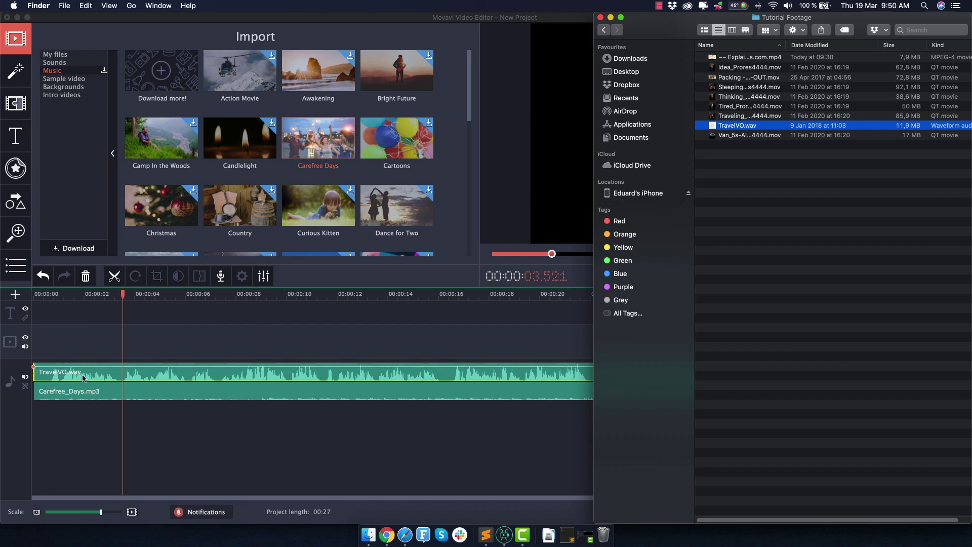
click(743, 107)
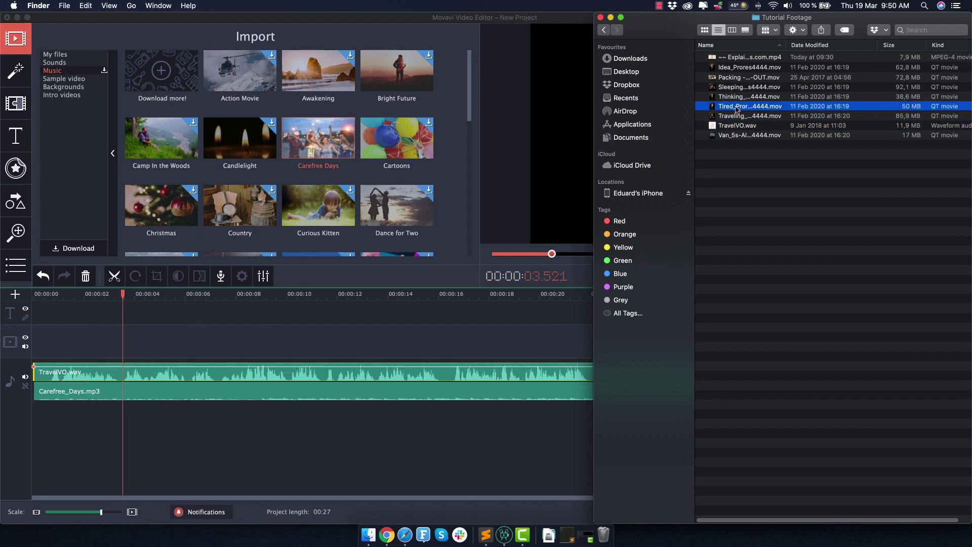
drag(742, 109, 74, 352)
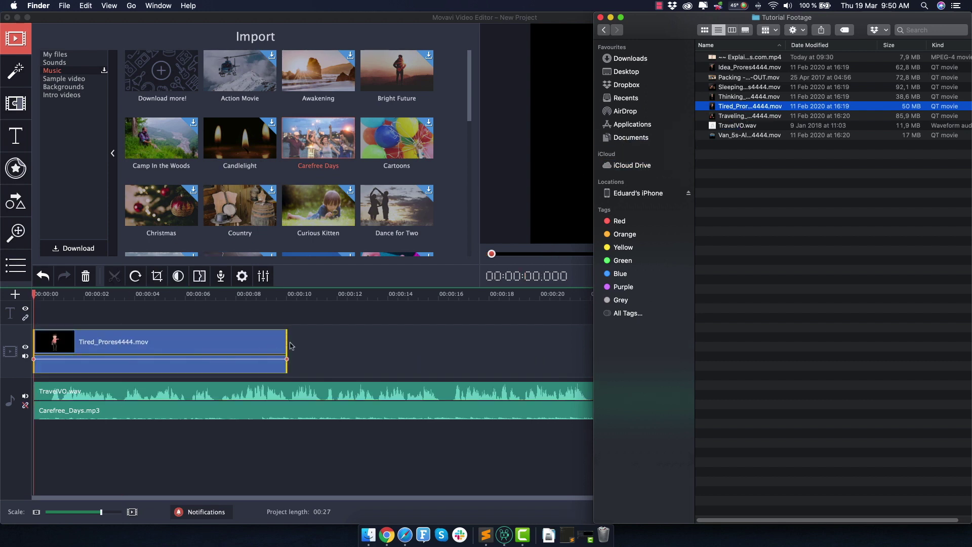
drag(291, 346, 119, 355)
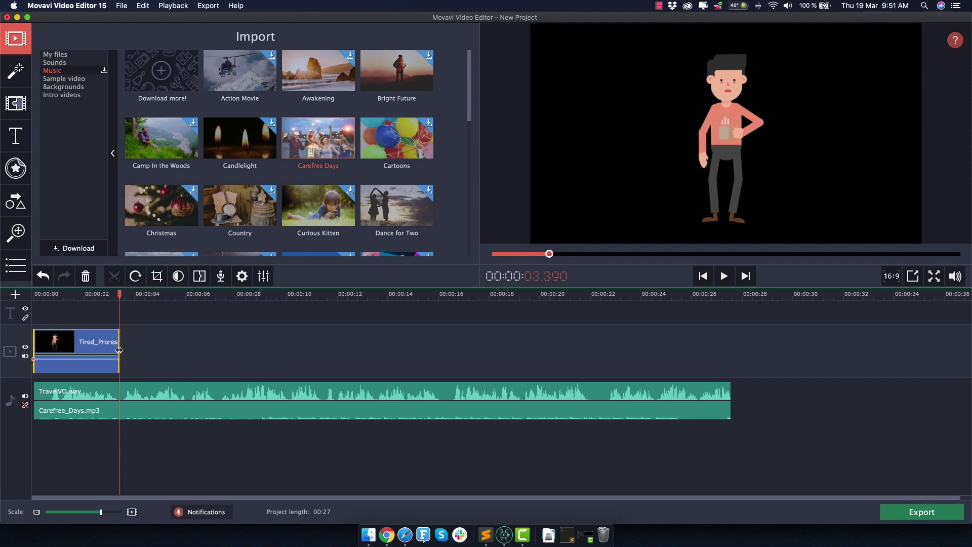
key(space)
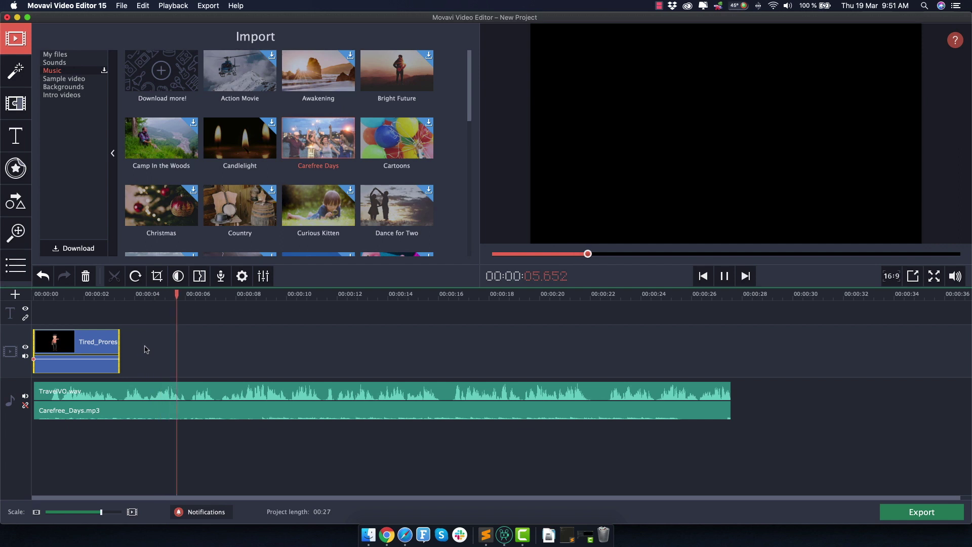
key(super+Tab)
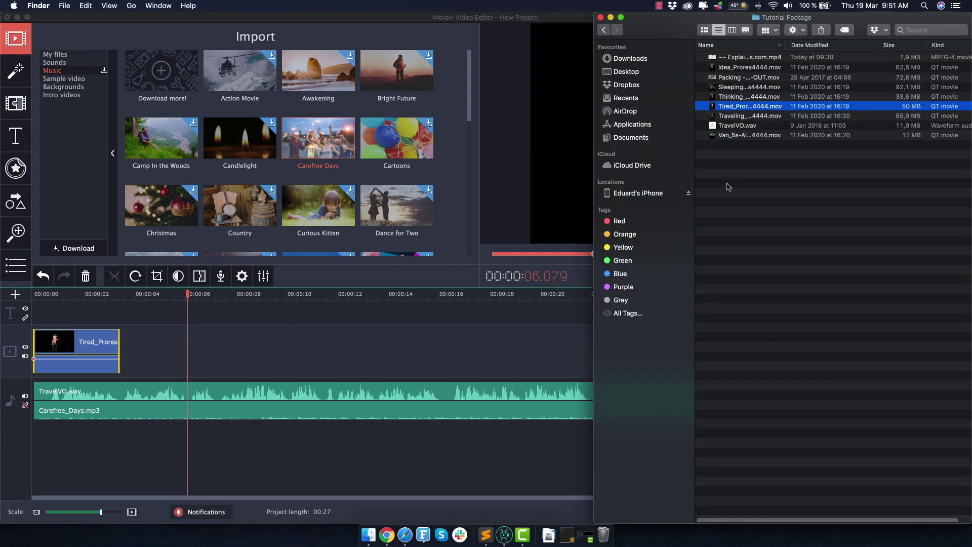
Preview Sleeping at Work_Prores4444.mov in QuickTime Player, then place it after the Tired clip
double_click(754, 88)
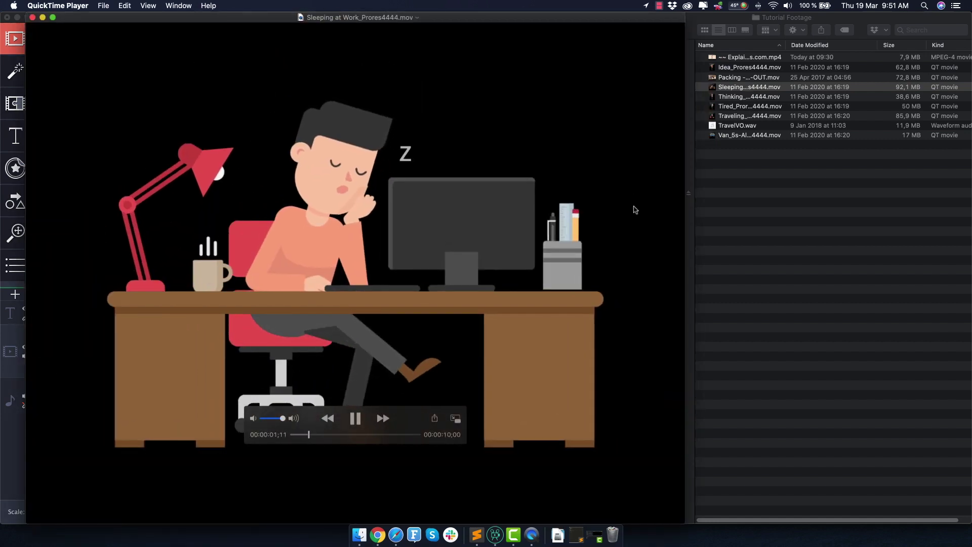
key(space)
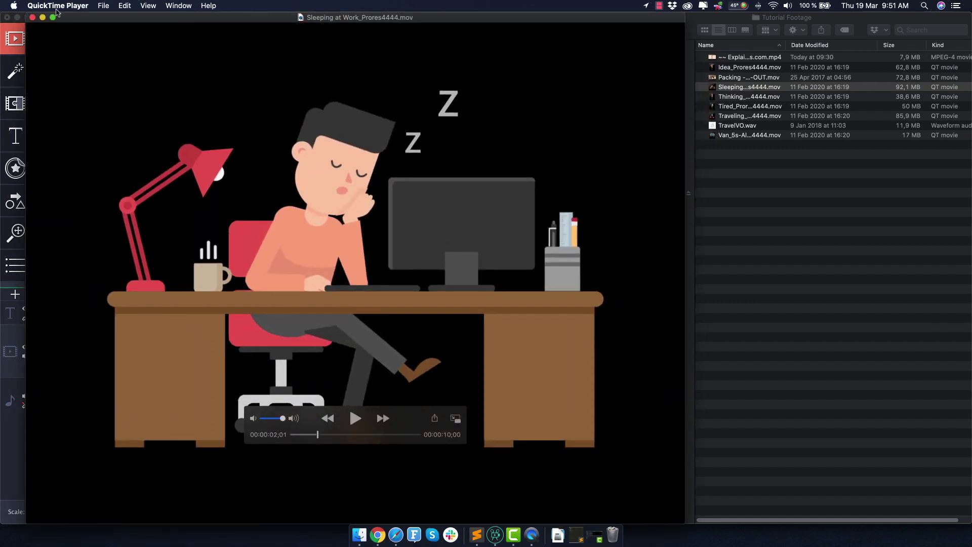
click(31, 17)
drag(729, 87, 167, 353)
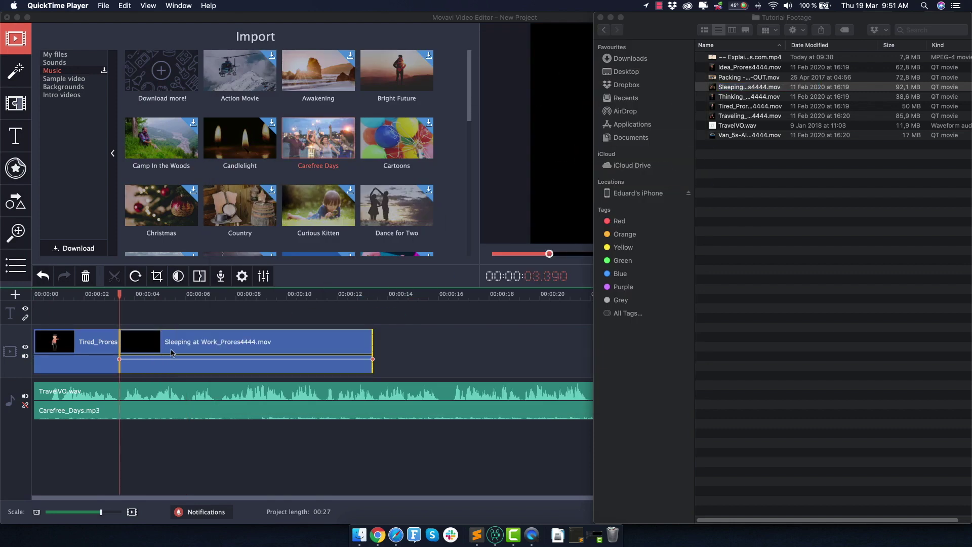
Trim the Sleeping at Work clip to end at about 00:00:06 and return the playhead to the start
click(190, 303)
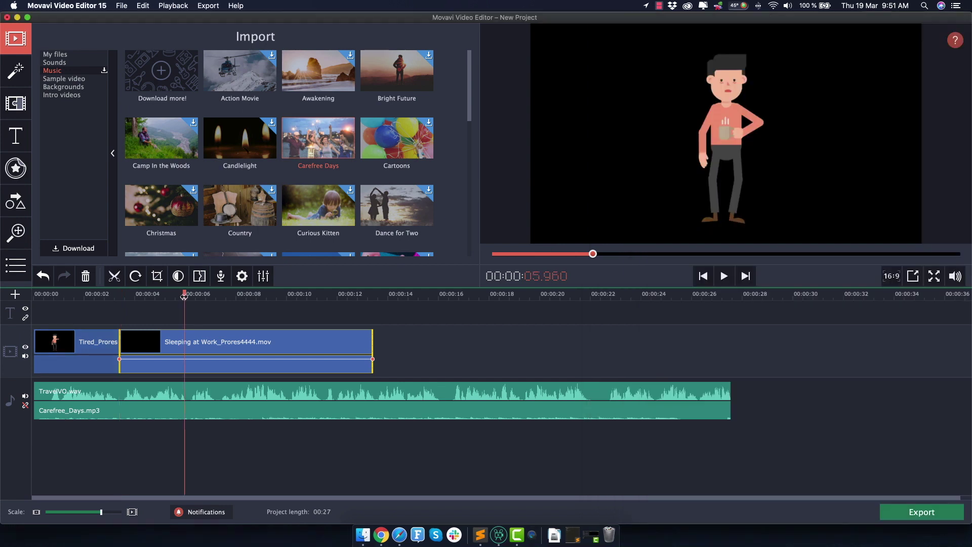
click(189, 299)
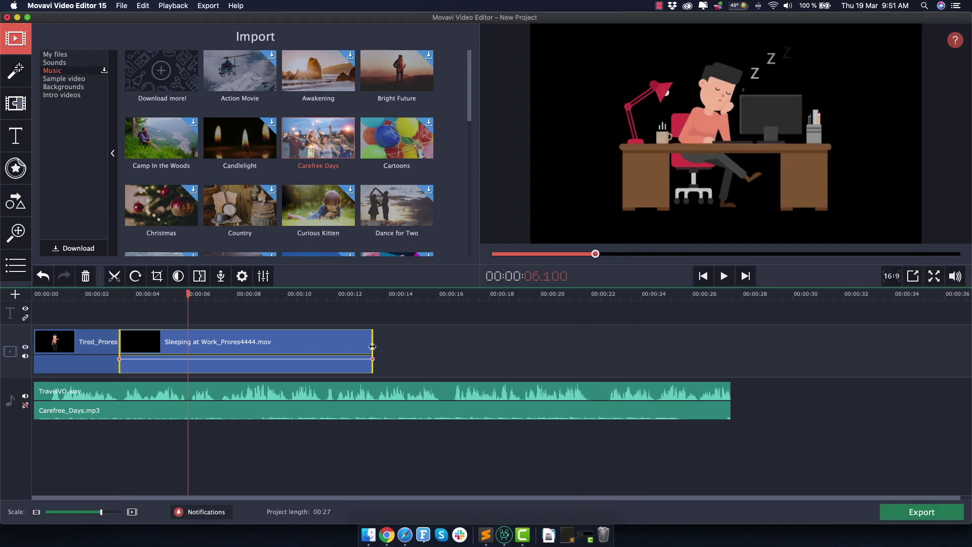
drag(374, 350, 186, 353)
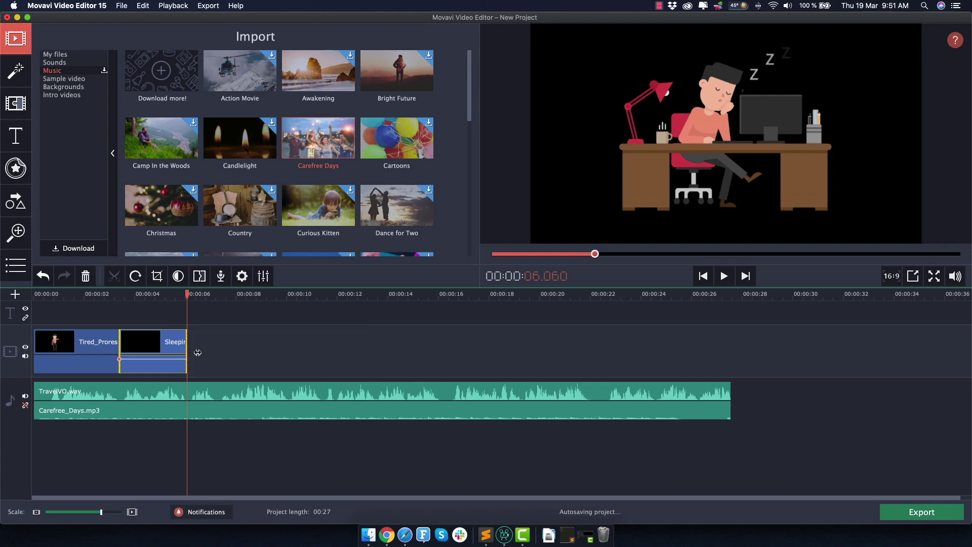
drag(49, 294, 33, 295)
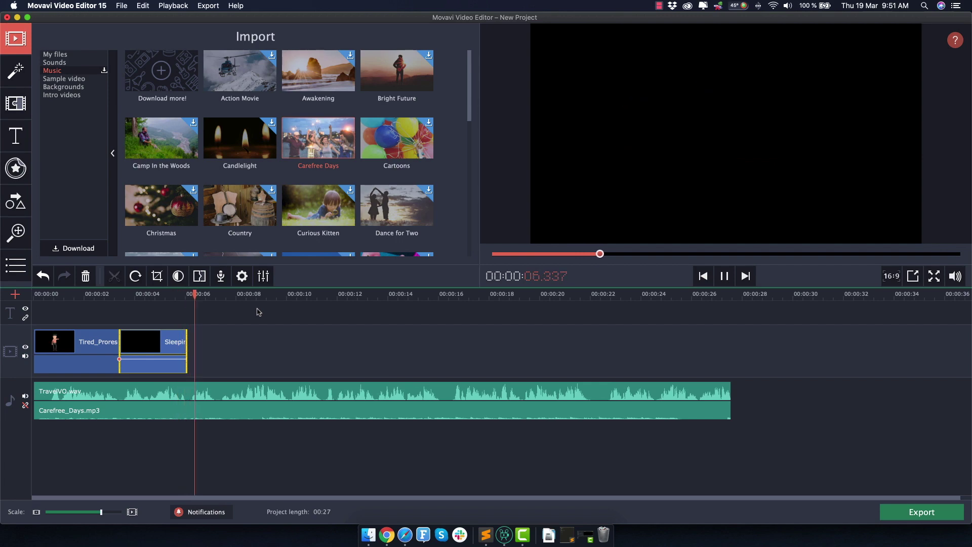
key(space)
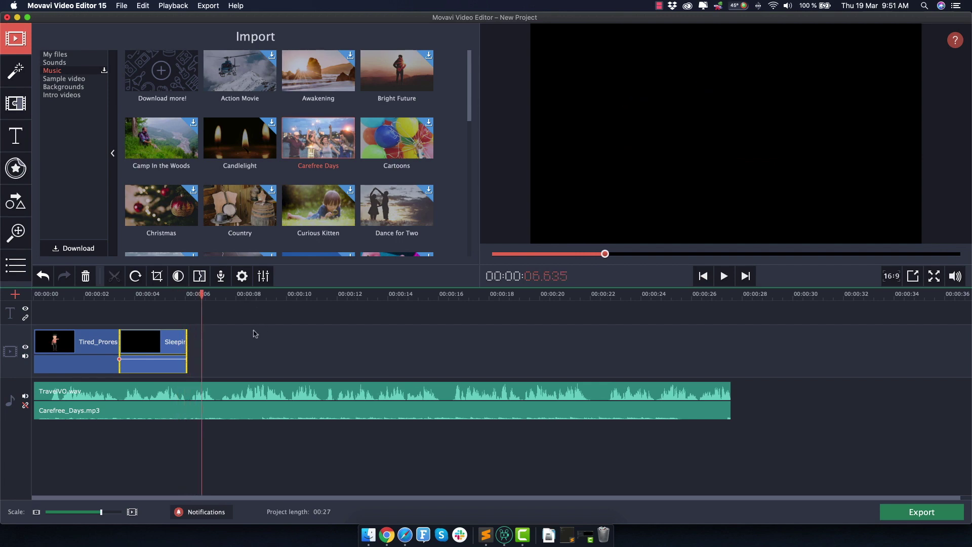
click(145, 295)
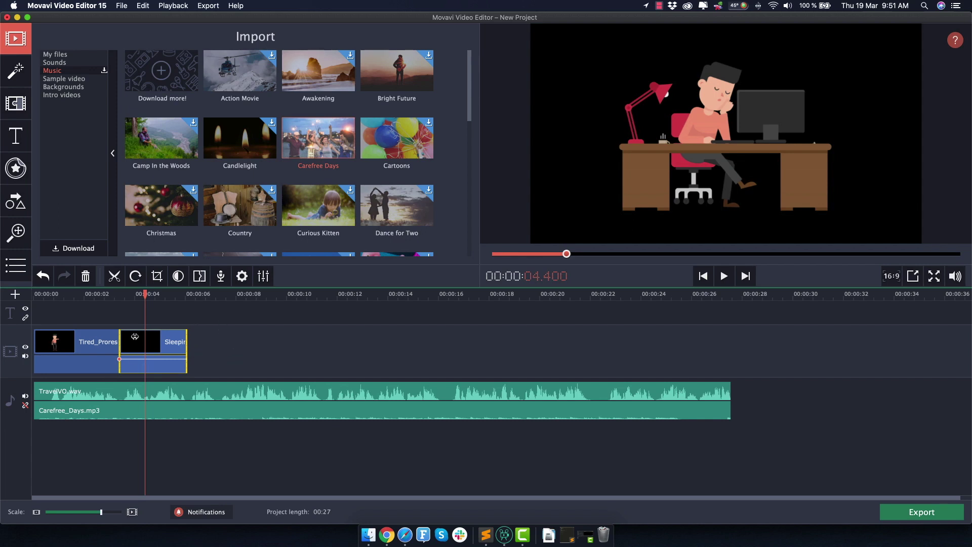
click(99, 296)
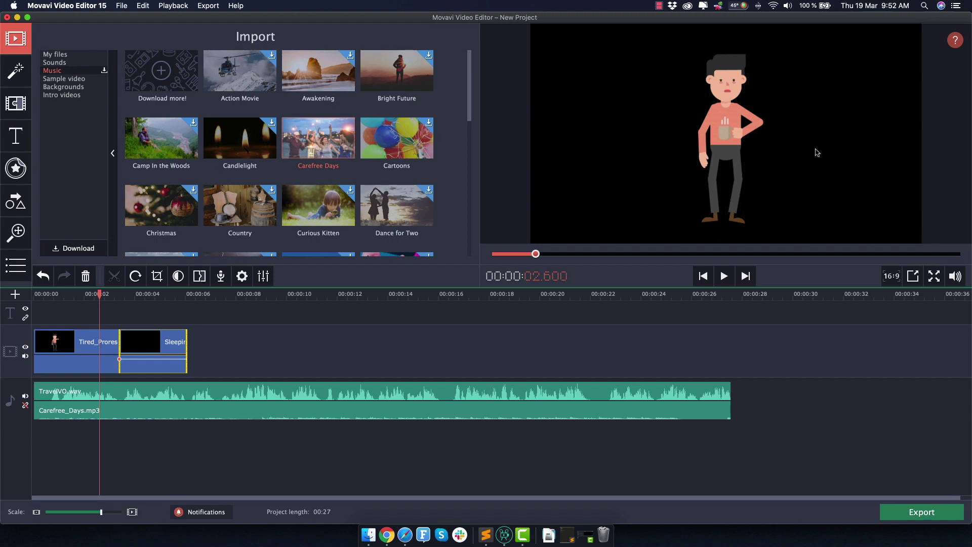
Open the Backgrounds collection in the Import panel and preview the plain White background
click(68, 88)
scroll(292, 137, down, 3)
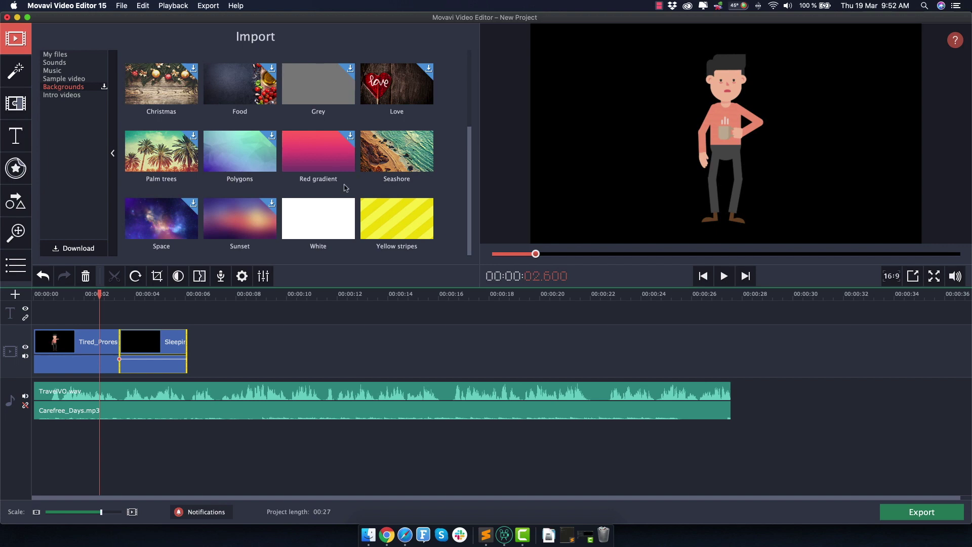
scroll(346, 188, up, 3)
scroll(344, 187, down, 3)
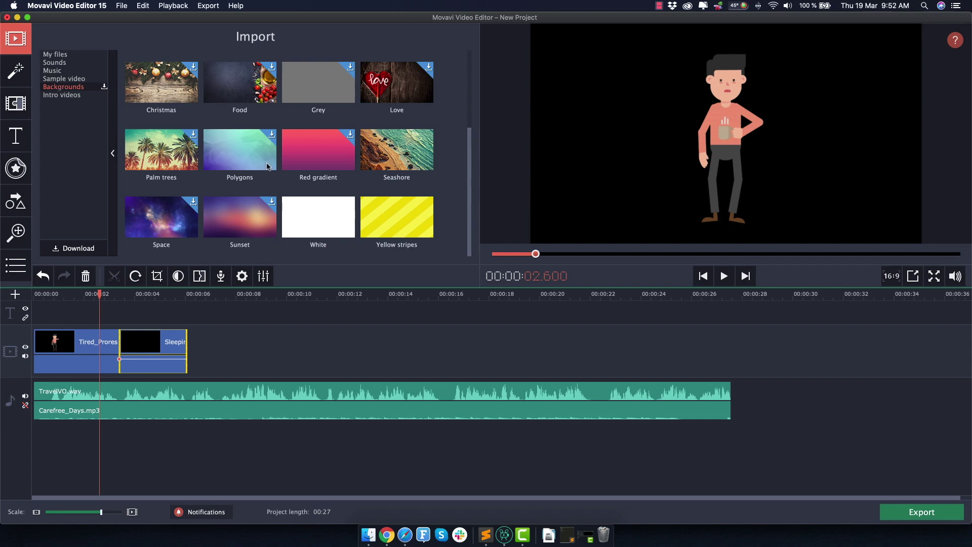
click(327, 228)
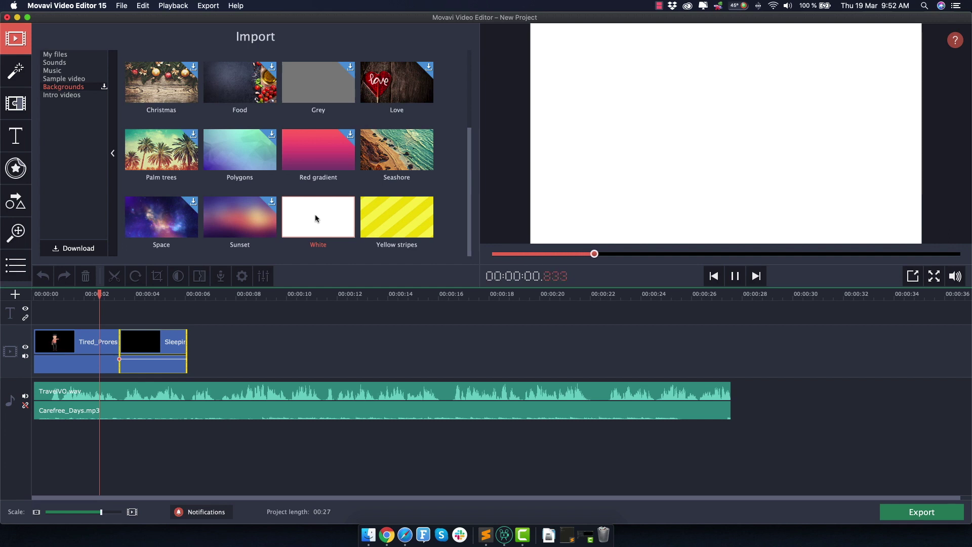
Place the White background 12.png on the main track and move Tired and Sleeping onto an overlay track
drag(315, 218, 252, 352)
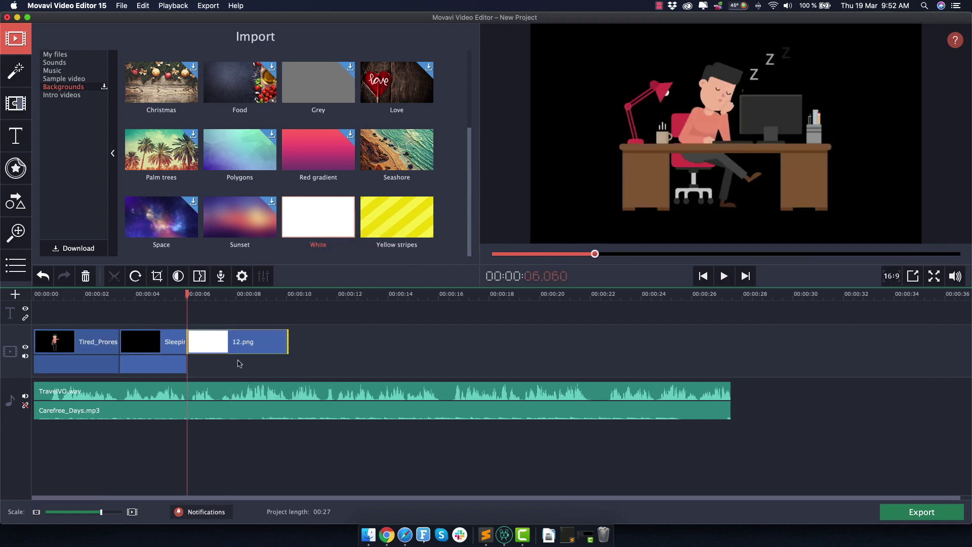
click(235, 301)
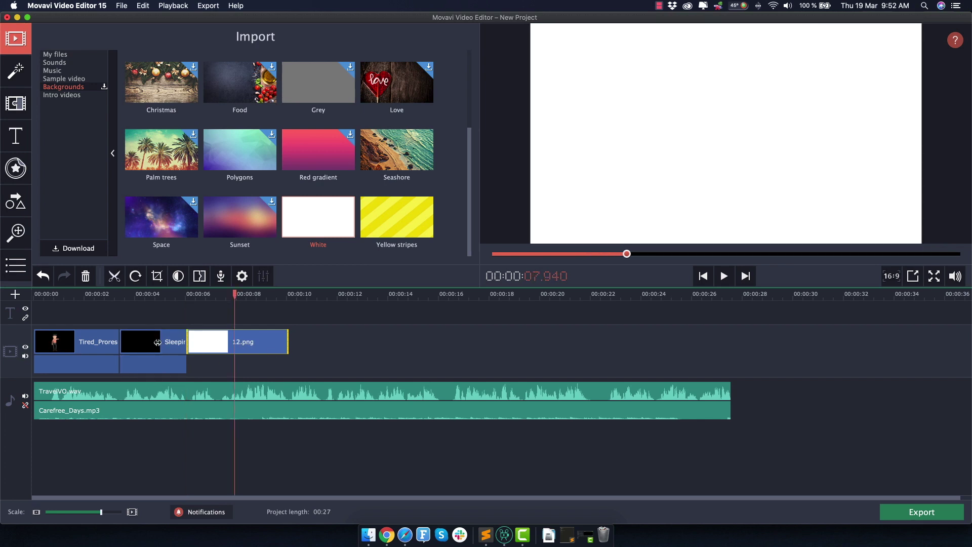
drag(157, 343, 210, 349)
drag(108, 397, 131, 395)
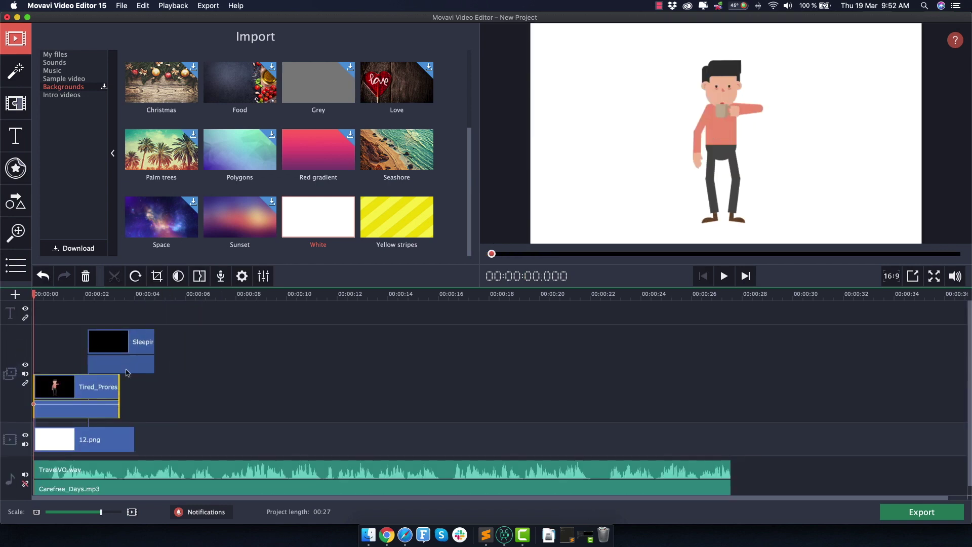
drag(122, 351, 153, 351)
click(95, 395)
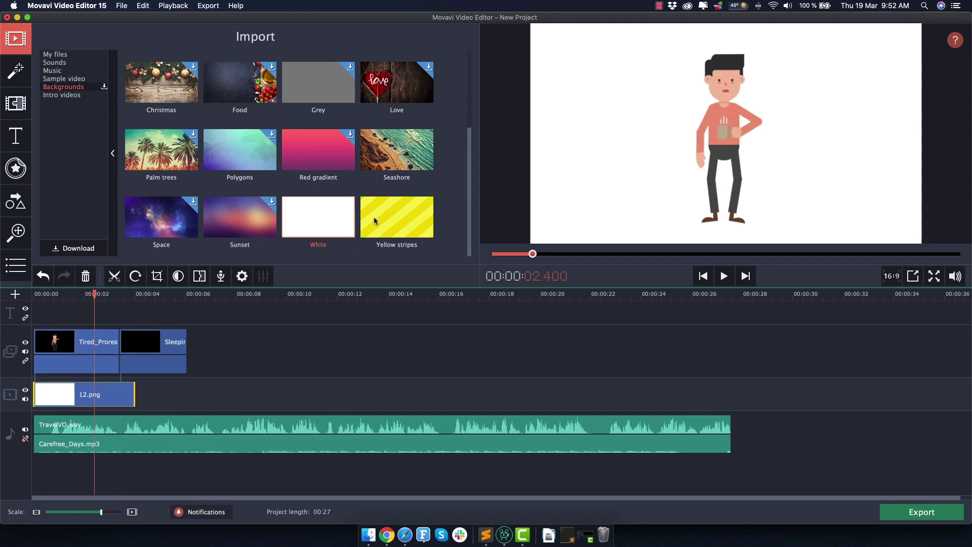
click(70, 347)
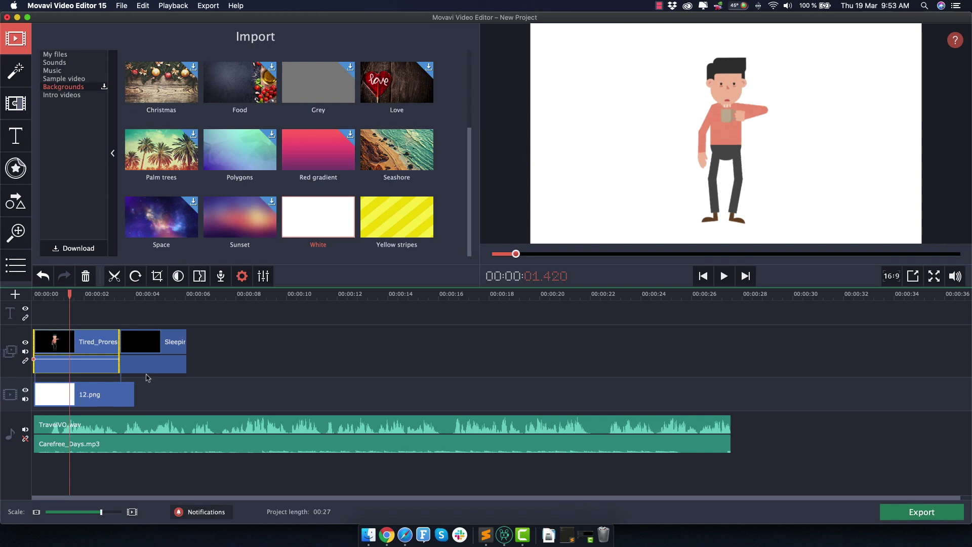
click(78, 402)
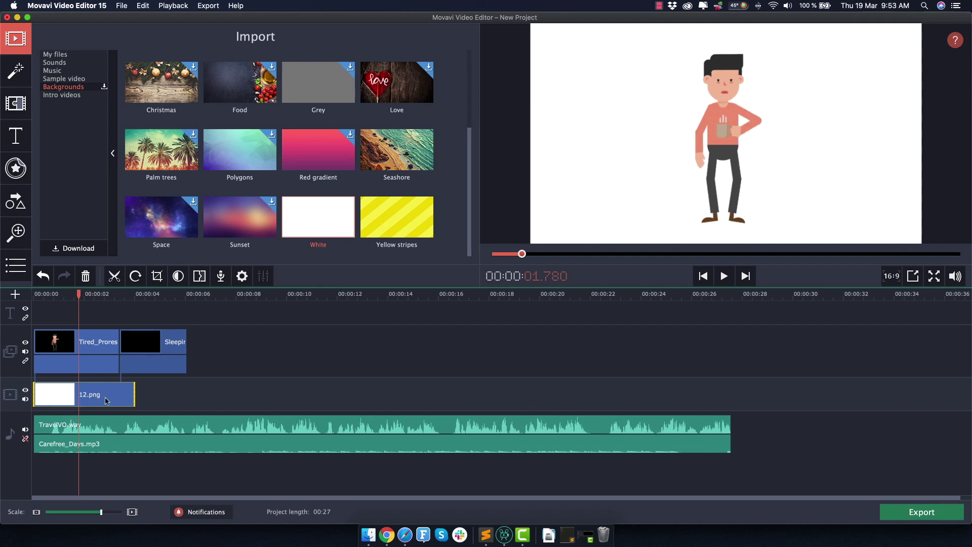
Stretch the 12.png background to about 00:27 so it ends with the voiceover
drag(134, 395, 733, 400)
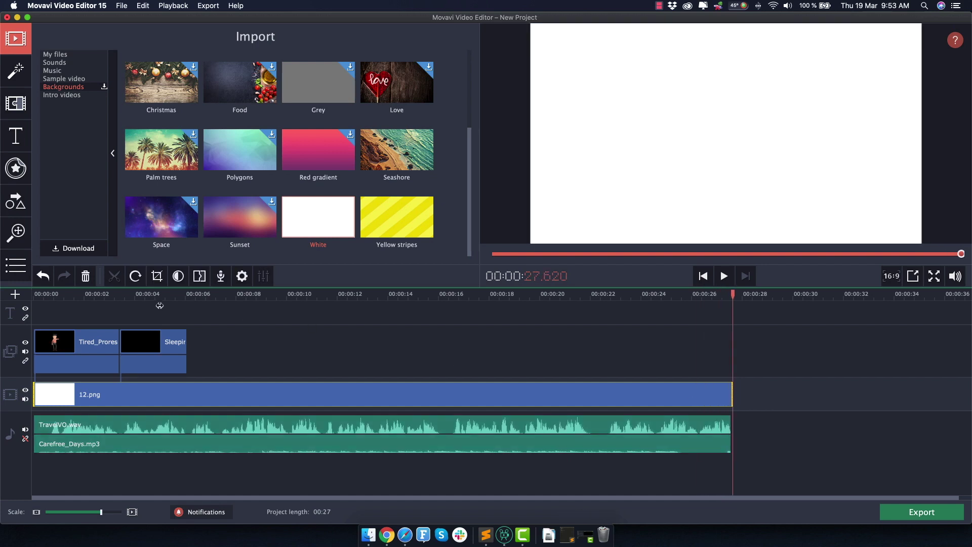
click(80, 294)
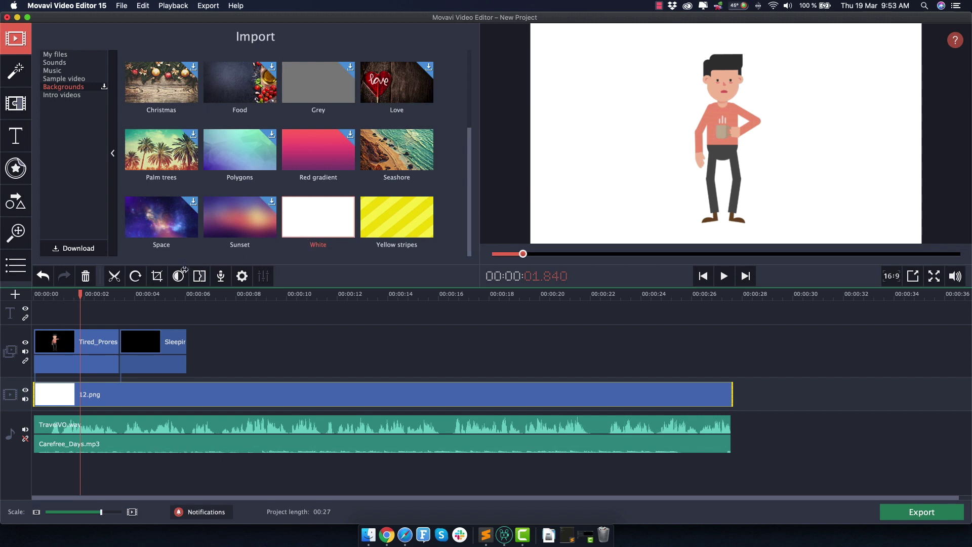
In Color Adjustments' Manual Adjustments, set the 12.png background's Tint to 52
click(86, 405)
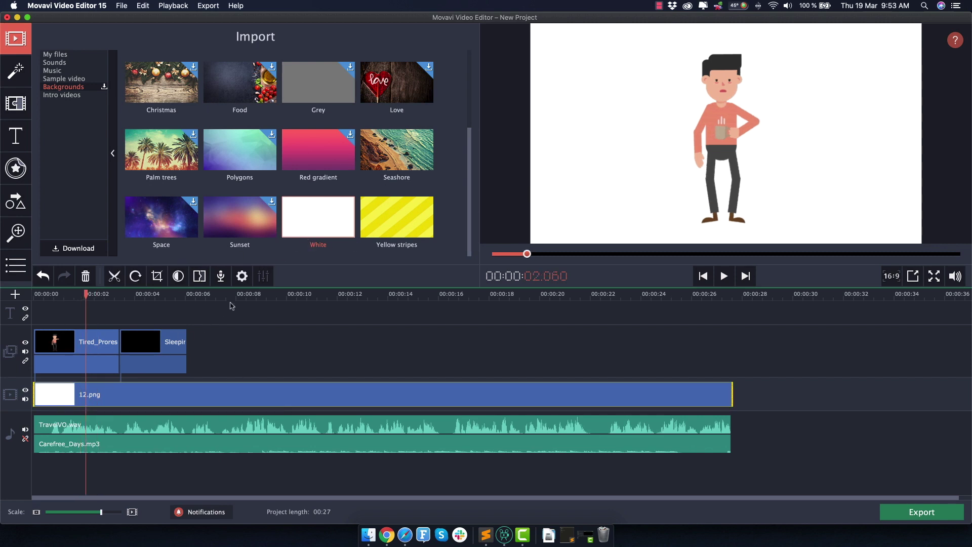
click(178, 277)
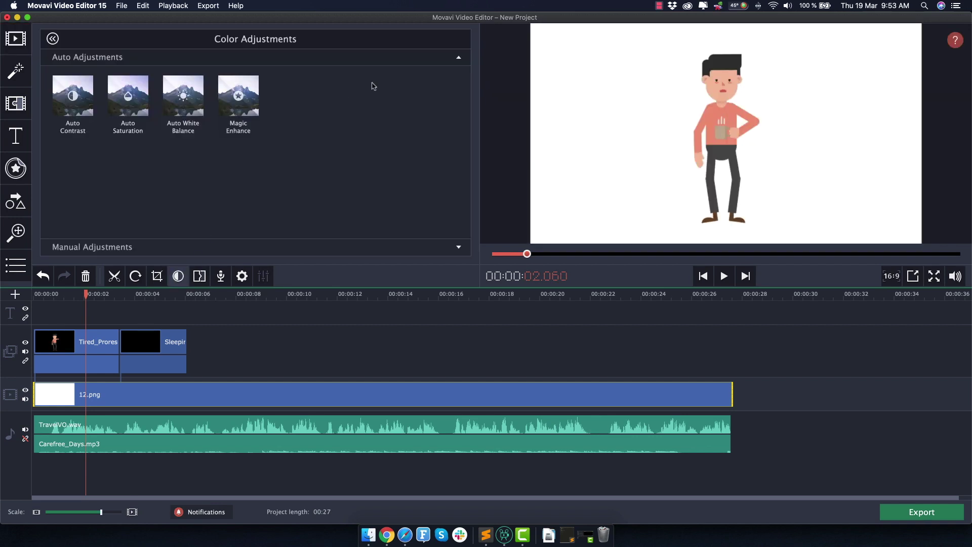
click(459, 59)
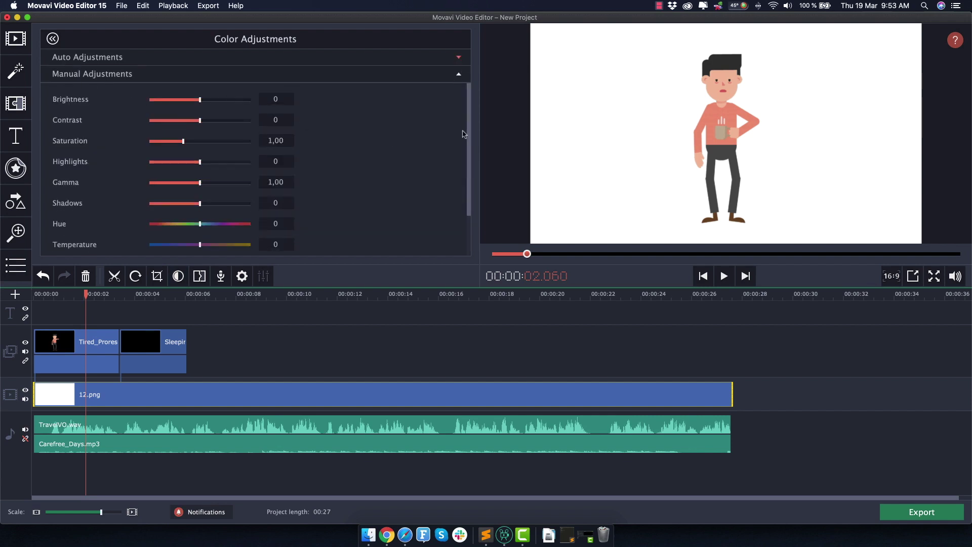
drag(470, 133, 474, 157)
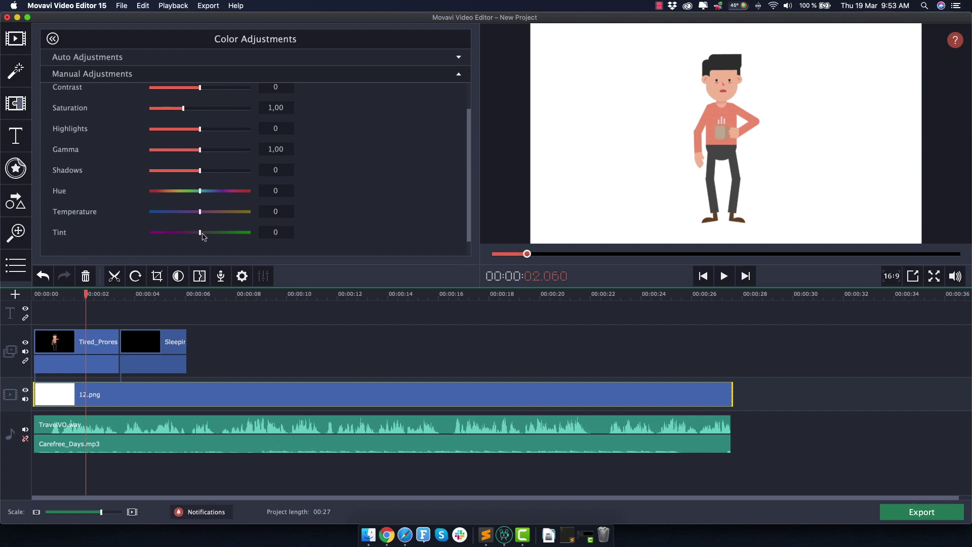
drag(201, 236, 210, 236)
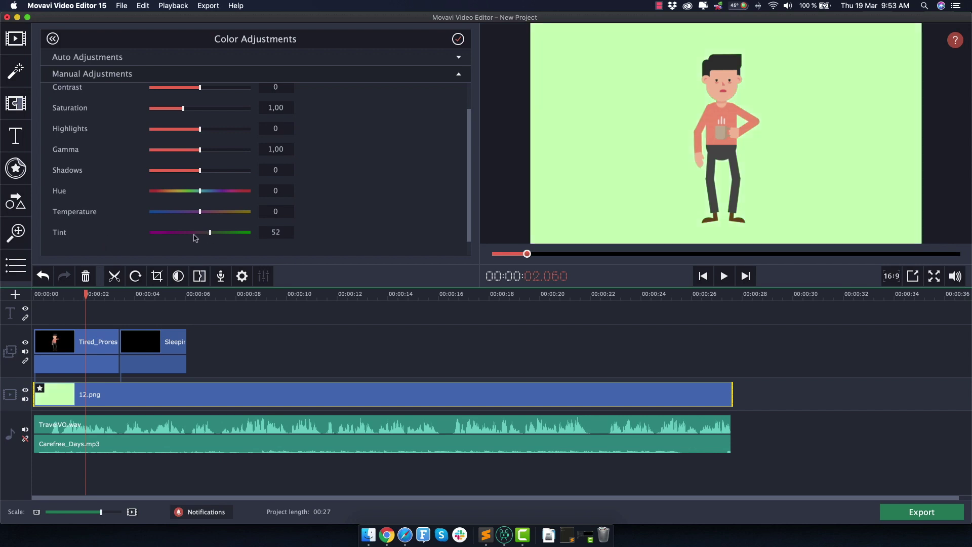
Set the background's Tint to 84, Temperature to 89 and Hue to -29
drag(210, 236, 218, 215)
drag(199, 192, 193, 193)
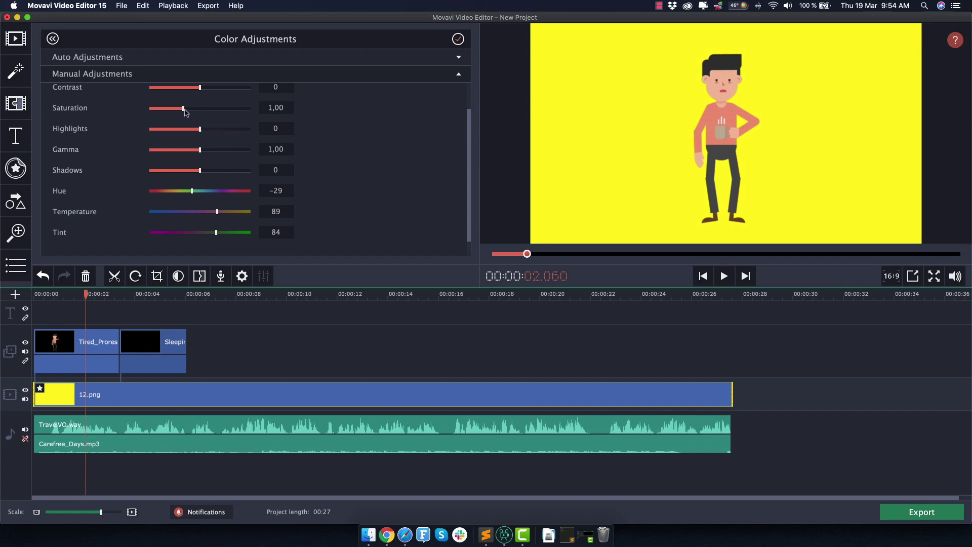
Lower background Saturation to 0.19, check it in playback, and open the Tutorial Footage folder
drag(183, 109, 157, 111)
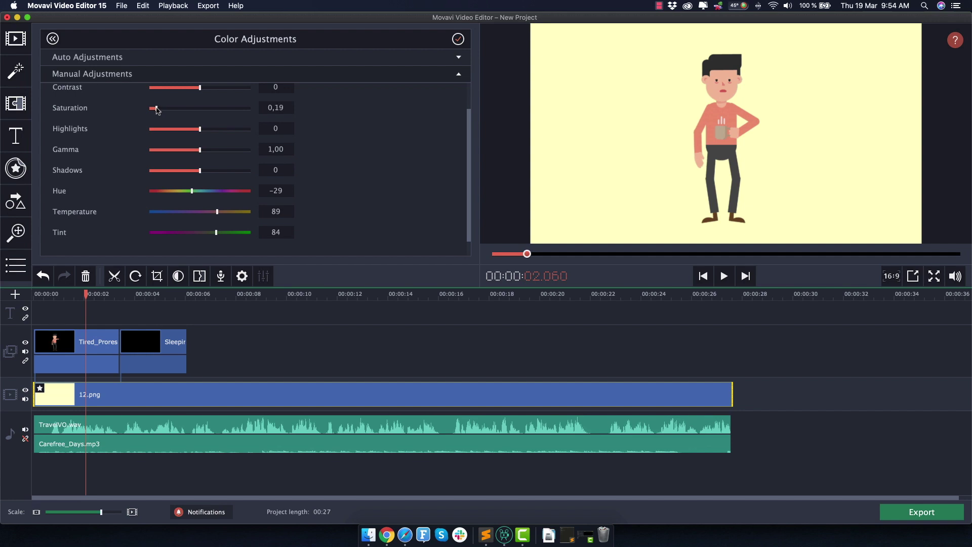
click(186, 299)
key(space)
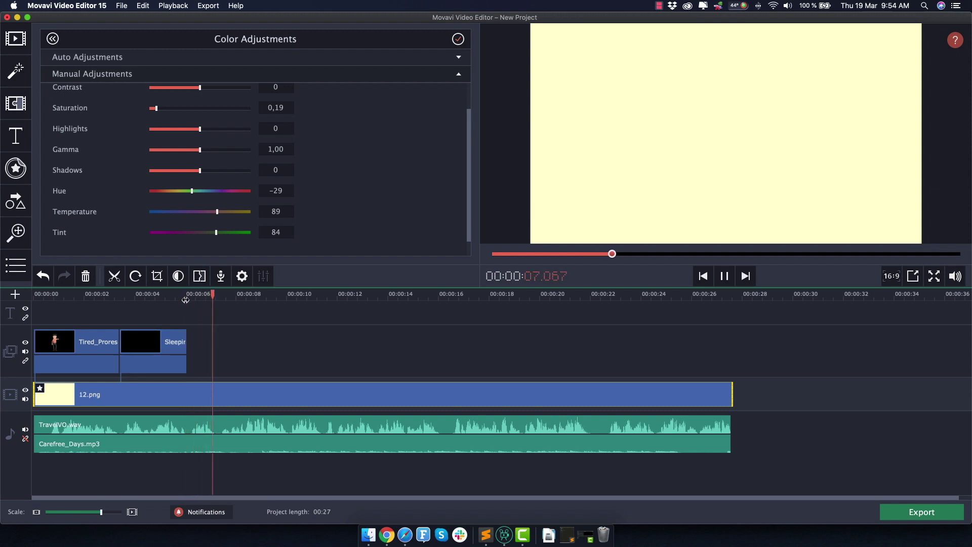
key(space)
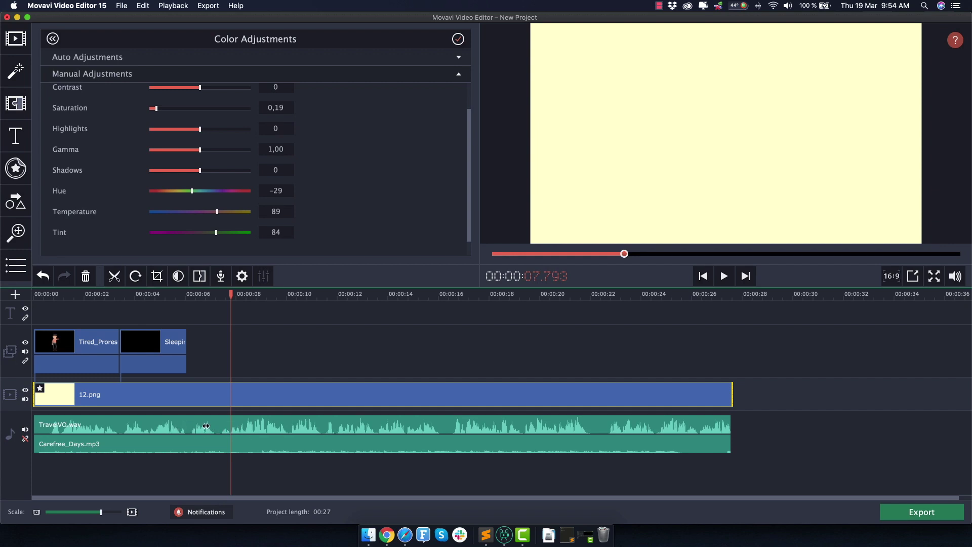
click(368, 535)
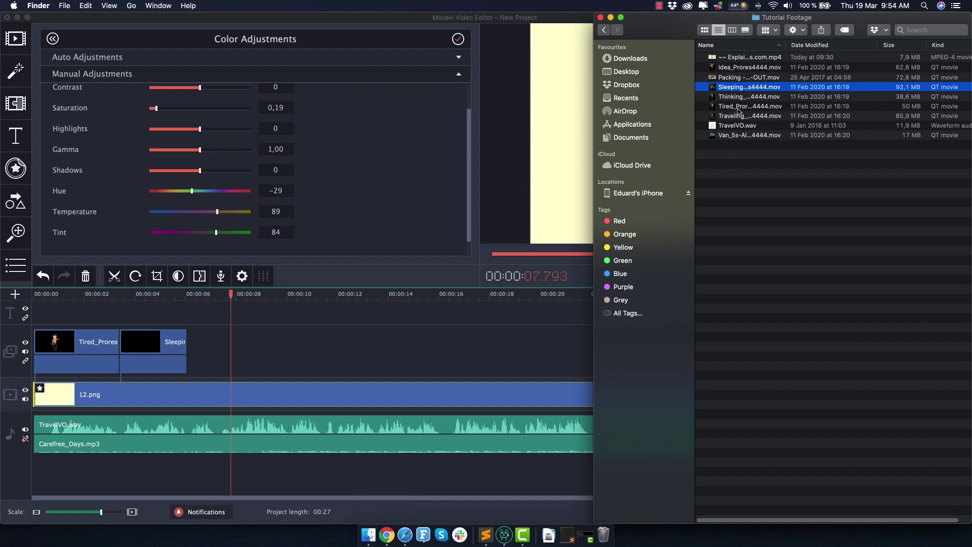
Add Thinking_Prores4444.mov after the sleeping clip on the overlay track, trimmed to end at about 7.3 seconds
drag(729, 98, 191, 356)
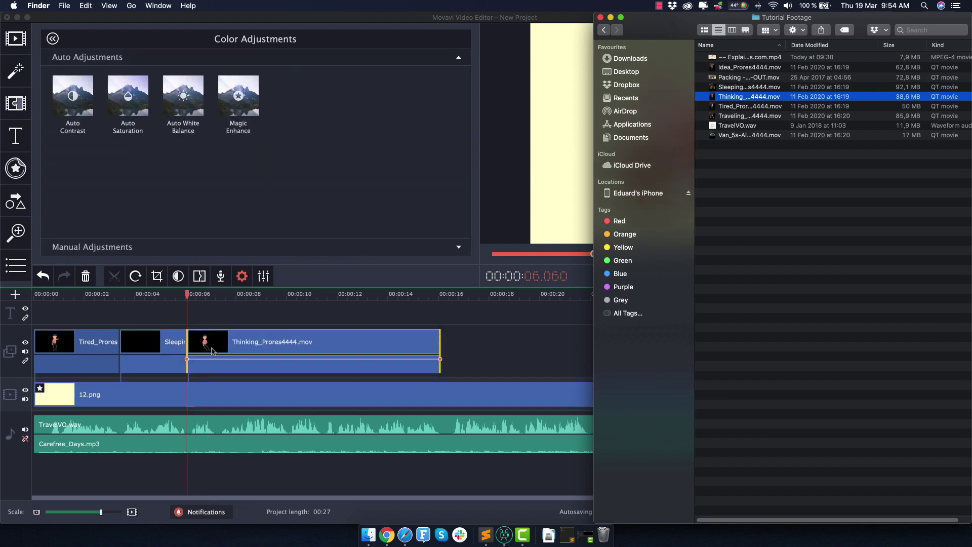
click(226, 295)
drag(227, 296, 218, 295)
drag(440, 342, 221, 349)
key(super+Tab)
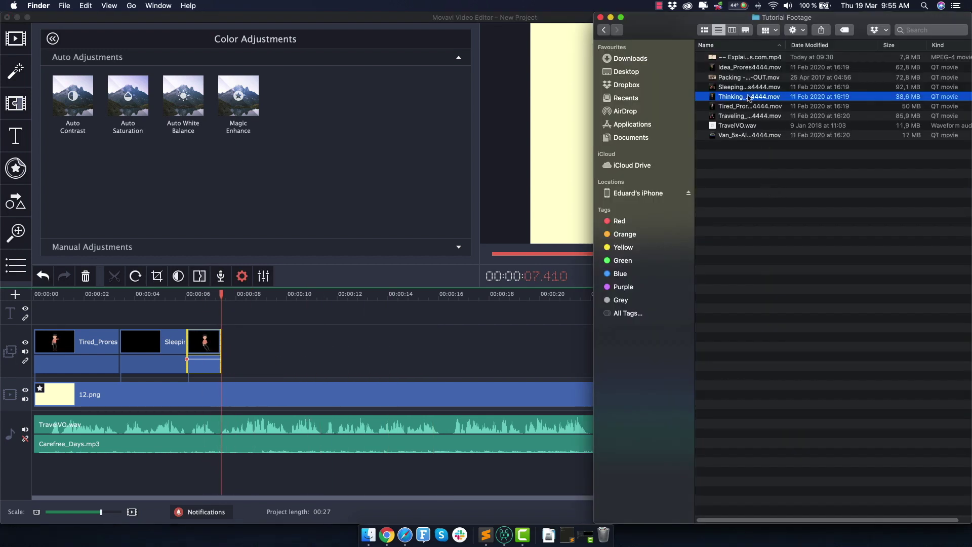
Preview Idea_Prores4444.mov in QuickTime, then place it after the Thinking clip and play it
double_click(742, 68)
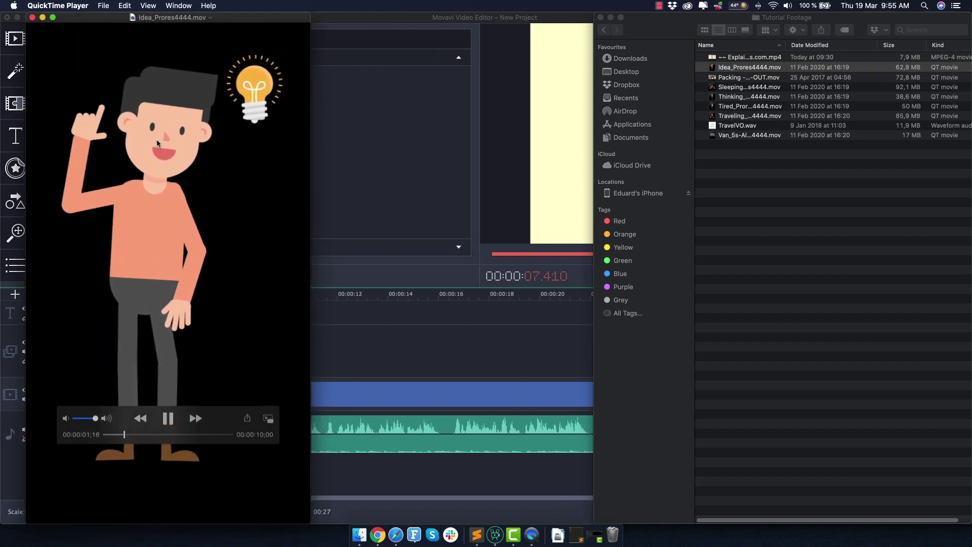
key(space)
click(32, 18)
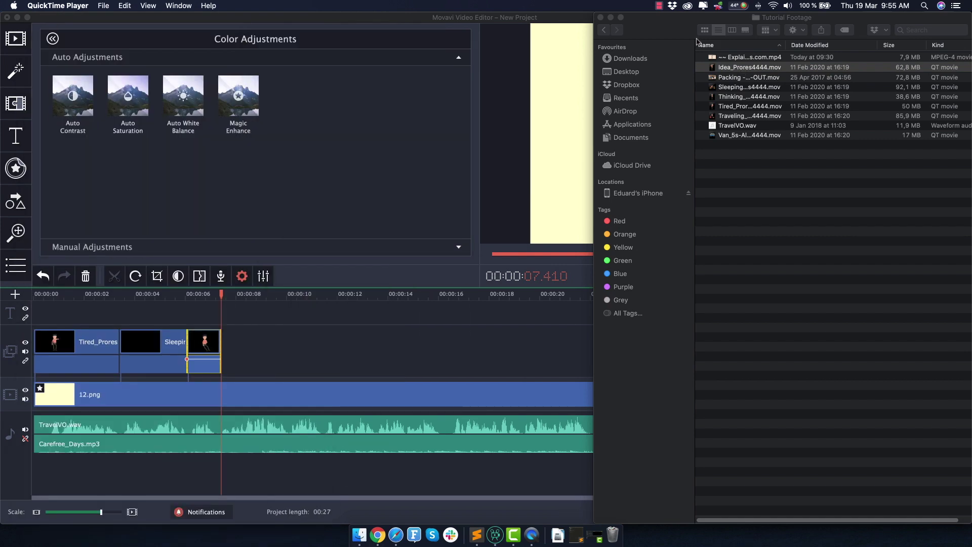
drag(740, 69, 223, 349)
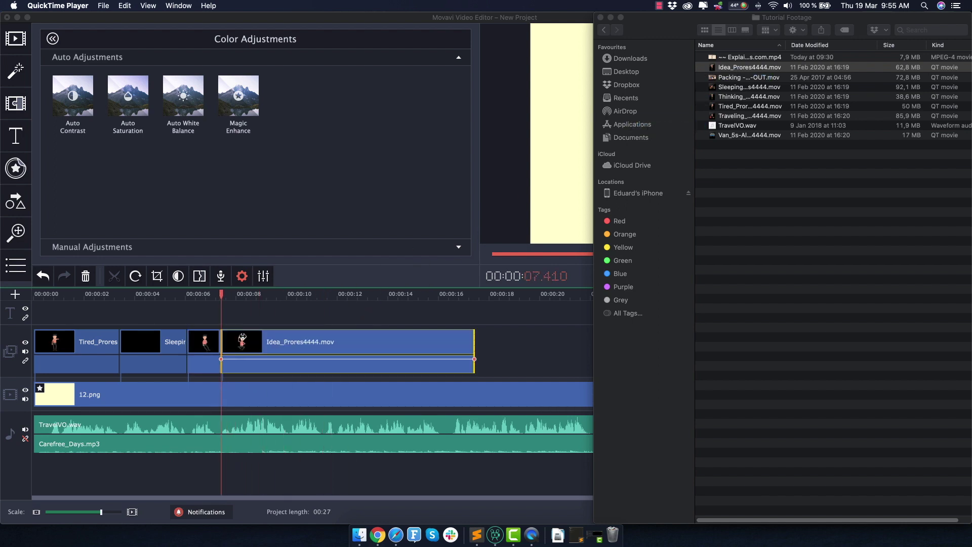
click(254, 328)
key(space)
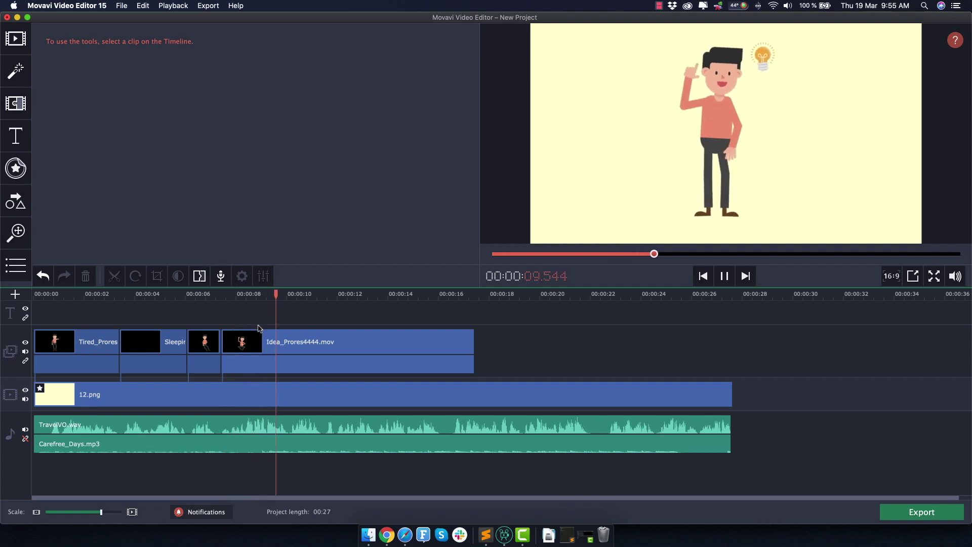
Trim the Idea clip to end near 10 seconds and play back the sequence
click(263, 336)
drag(443, 294, 294, 296)
drag(474, 351, 288, 352)
key(space)
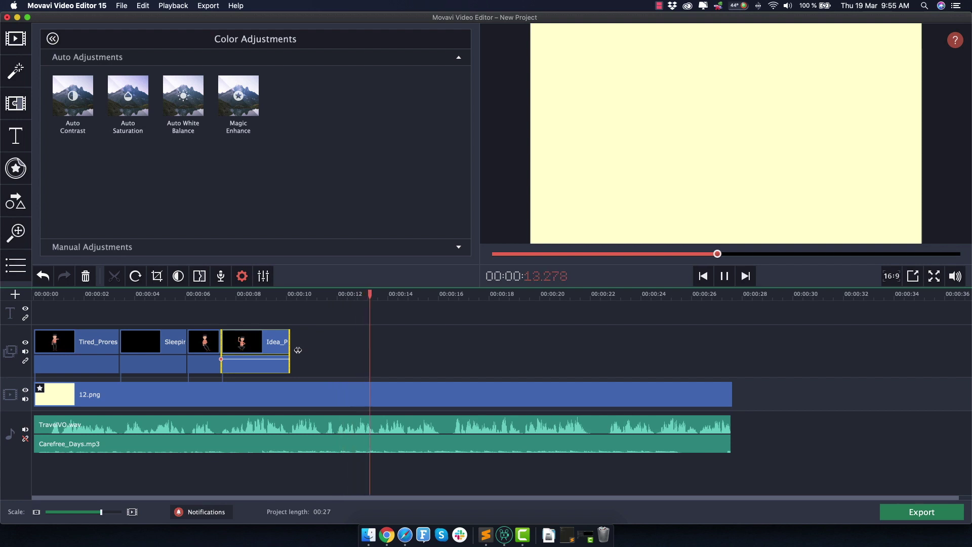
key(space)
Preview the Packing clip, add it after the Idea clip, and trim it to end near 13 seconds
click(368, 535)
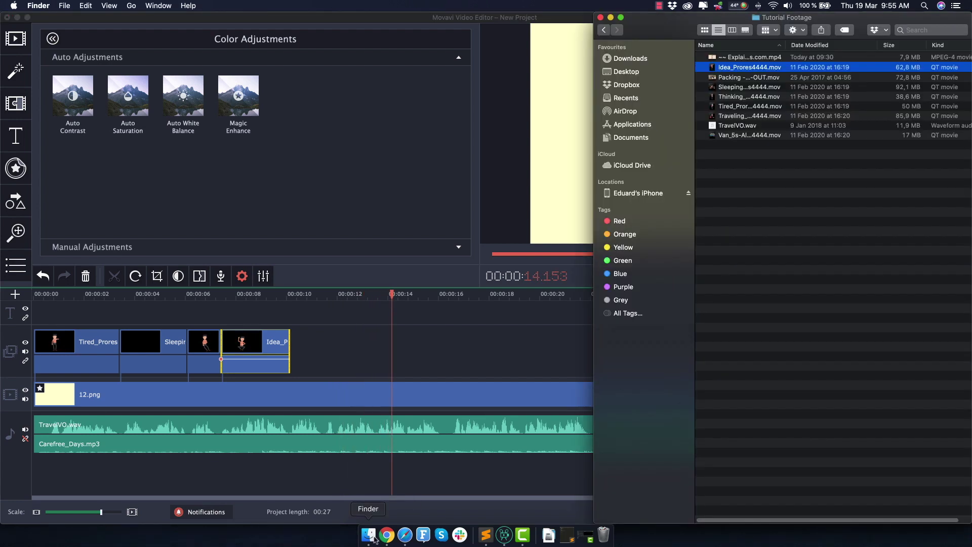
double_click(740, 80)
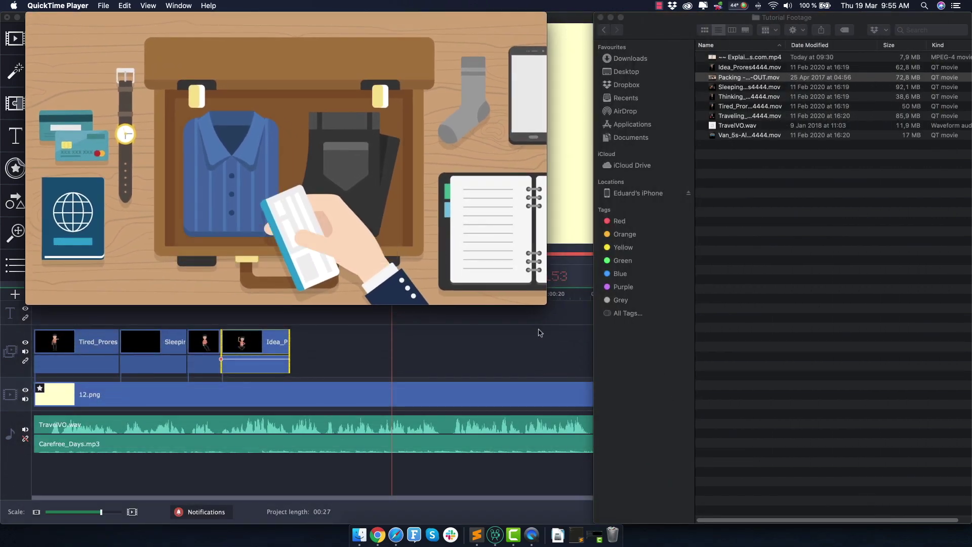
key(super+w)
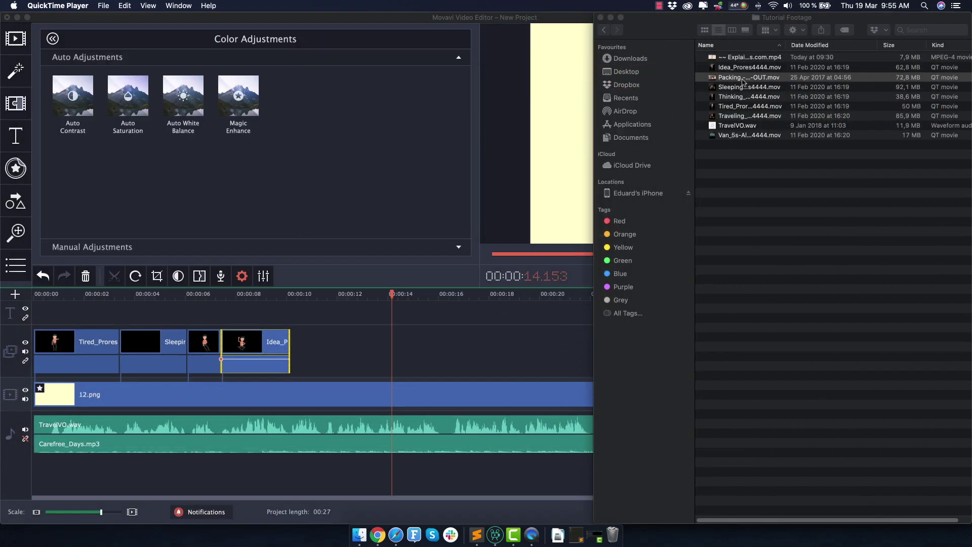
drag(743, 81, 297, 349)
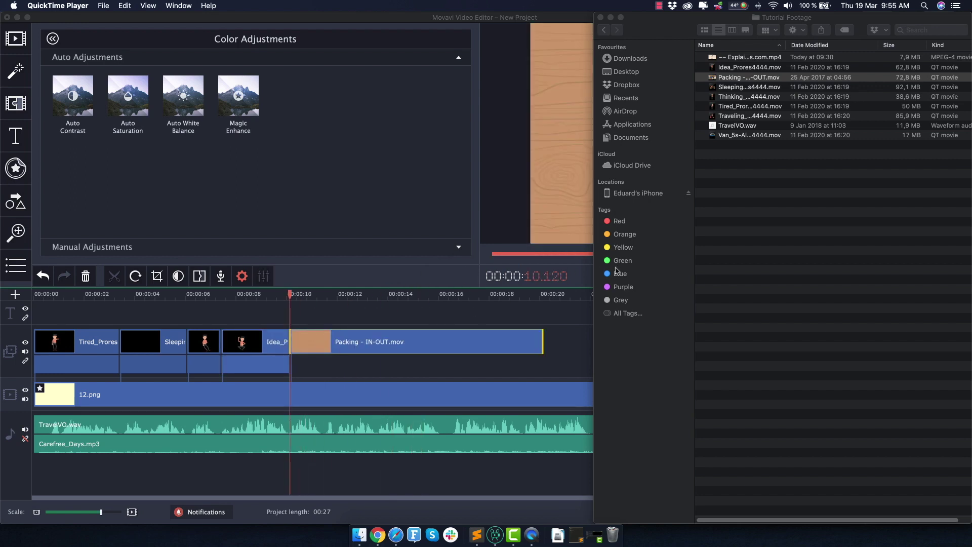
click(540, 347)
drag(541, 348, 363, 350)
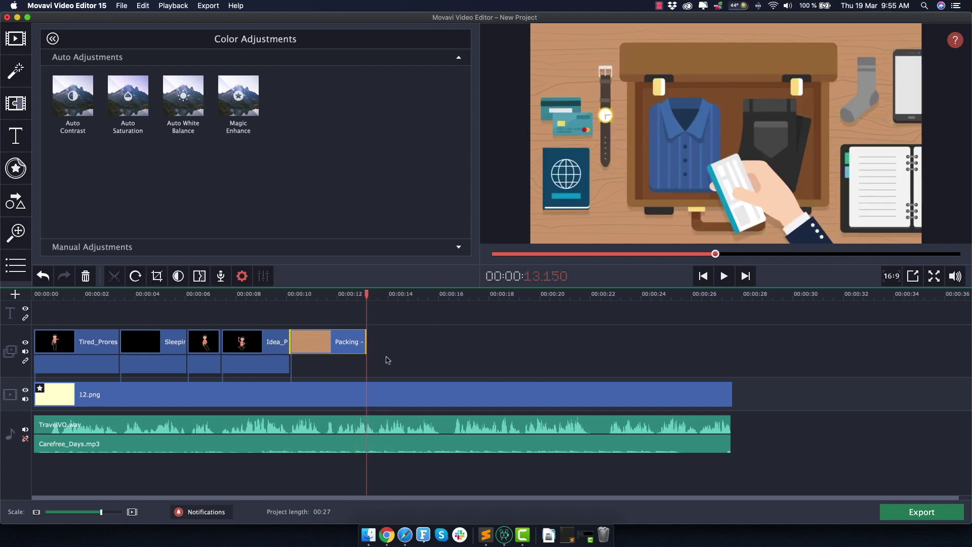
Add Traveling_Prores4444.mov after the Packing clip and trim it to end near 16 seconds
key(super+Tab)
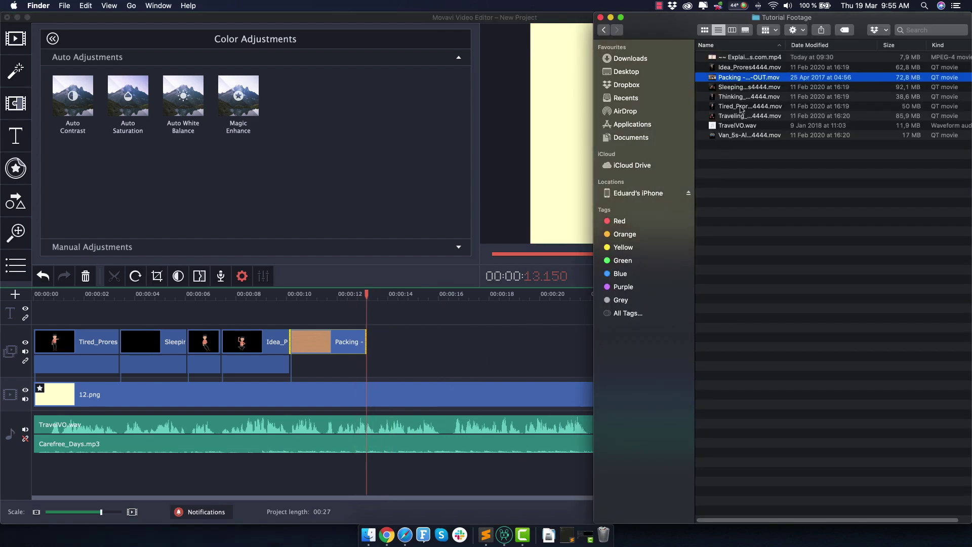
click(728, 118)
drag(736, 119, 372, 354)
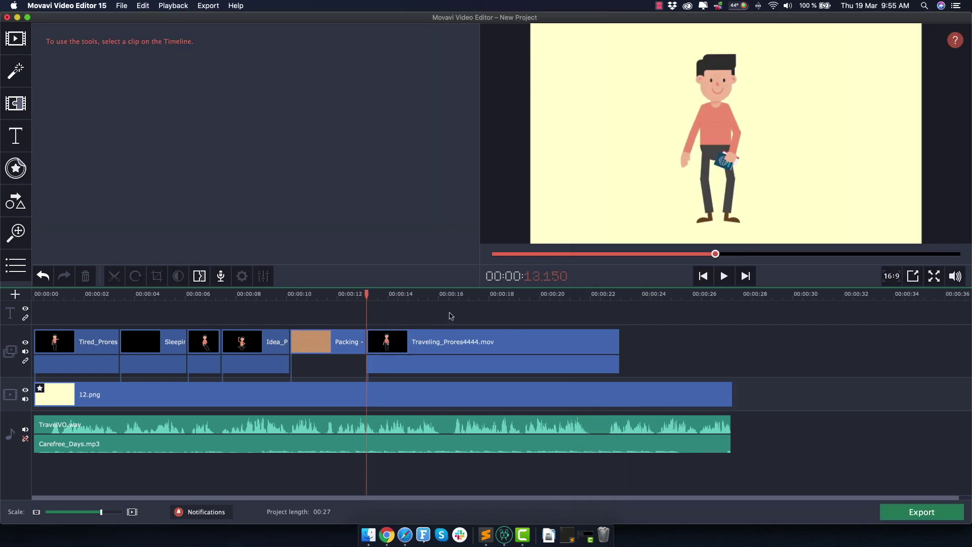
click(614, 353)
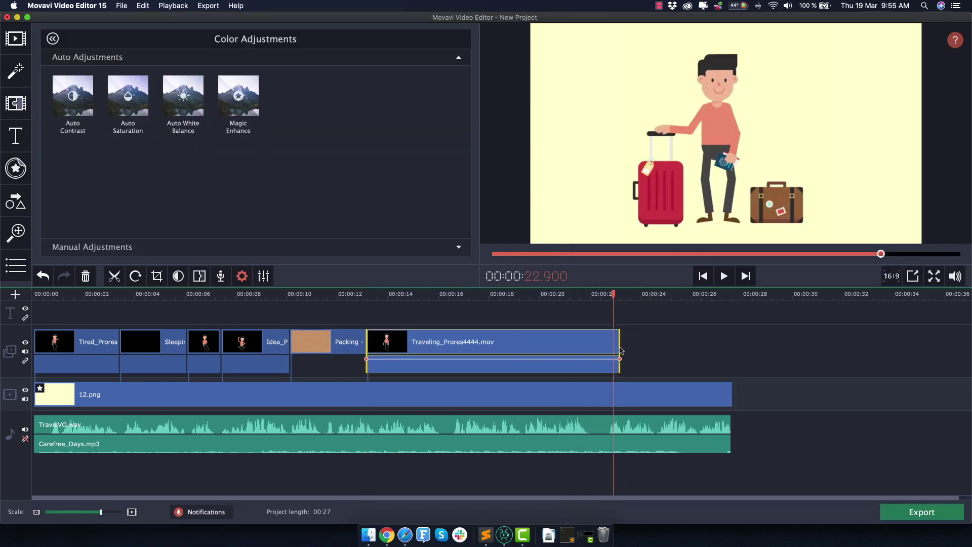
drag(620, 349, 444, 355)
click(37, 296)
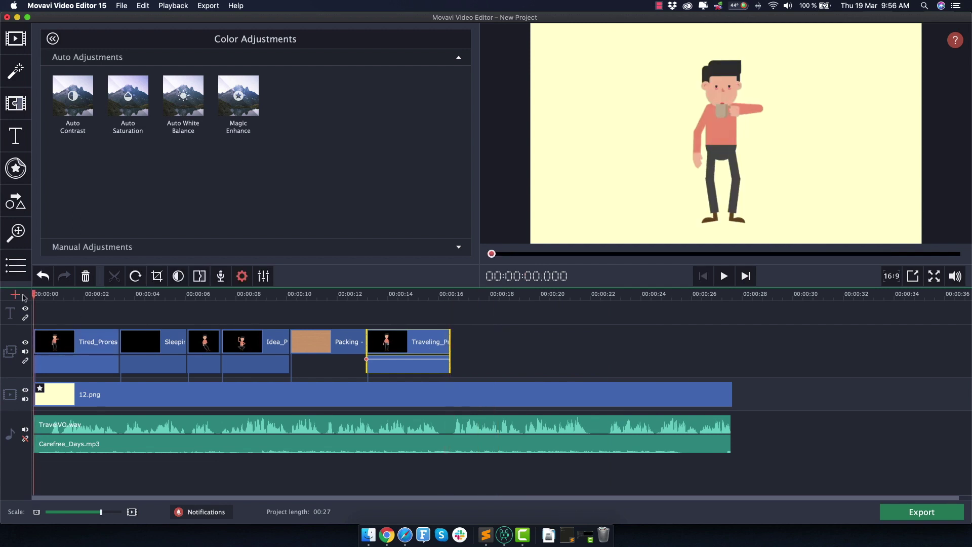
key(space)
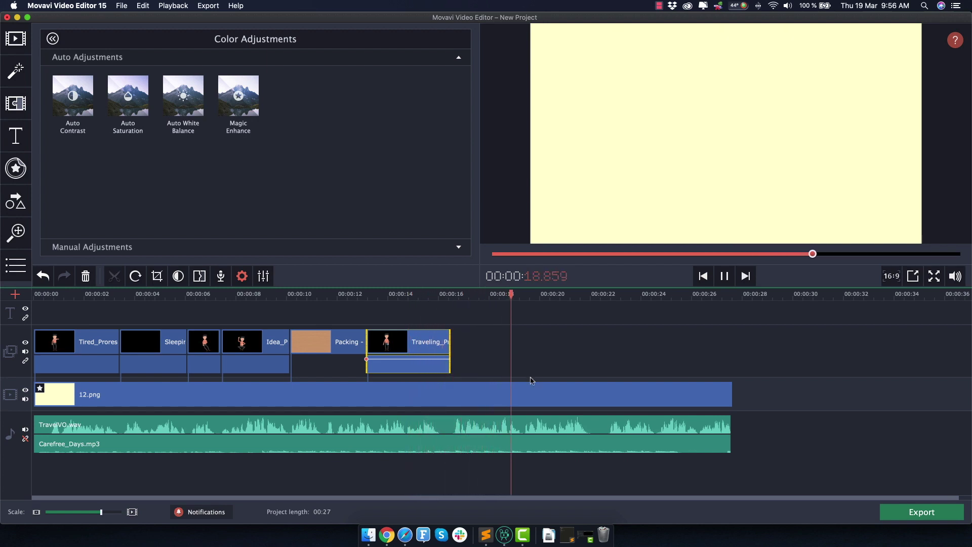
key(space)
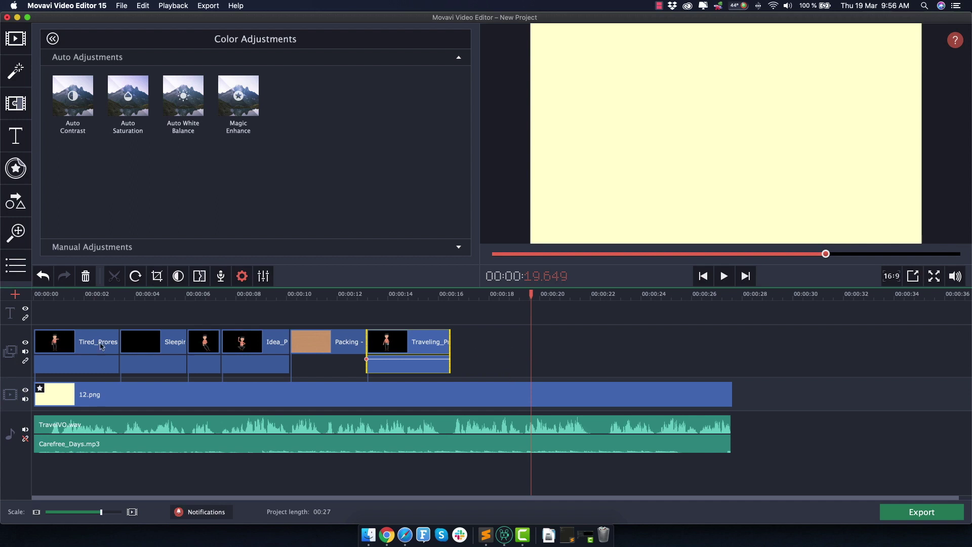
click(257, 294)
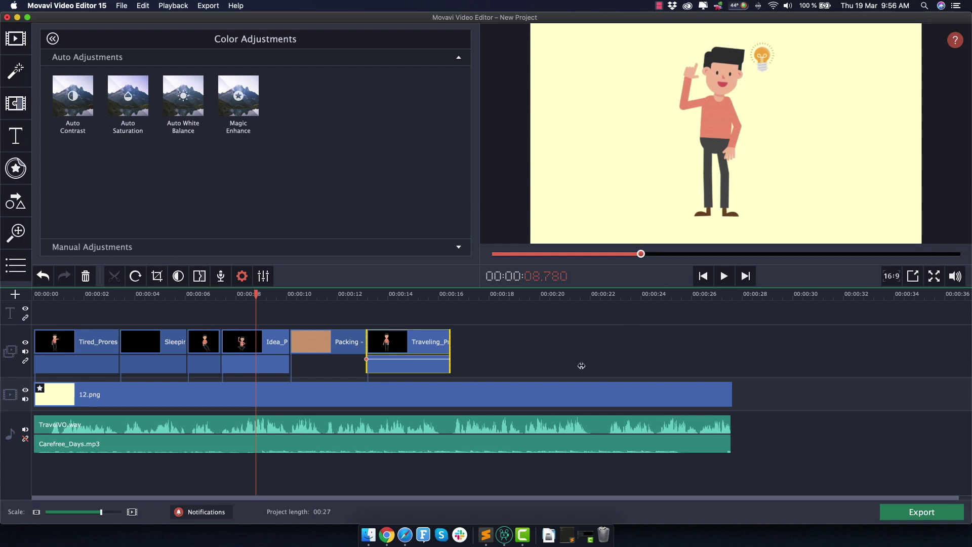
click(413, 293)
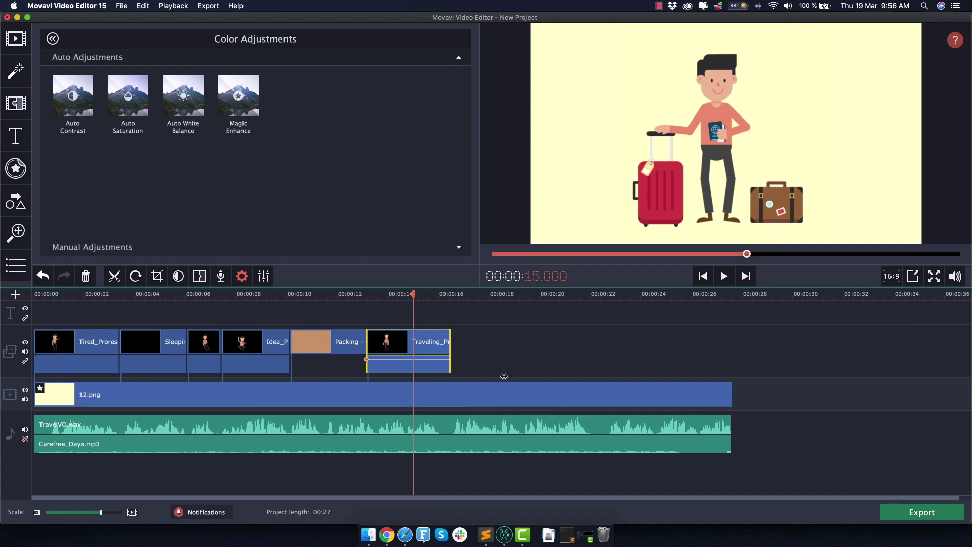
click(449, 293)
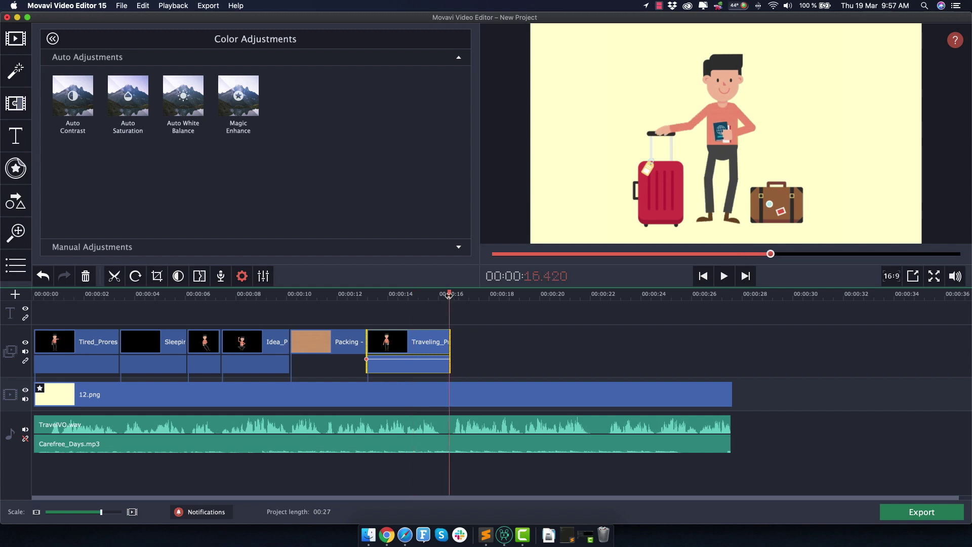
key(space)
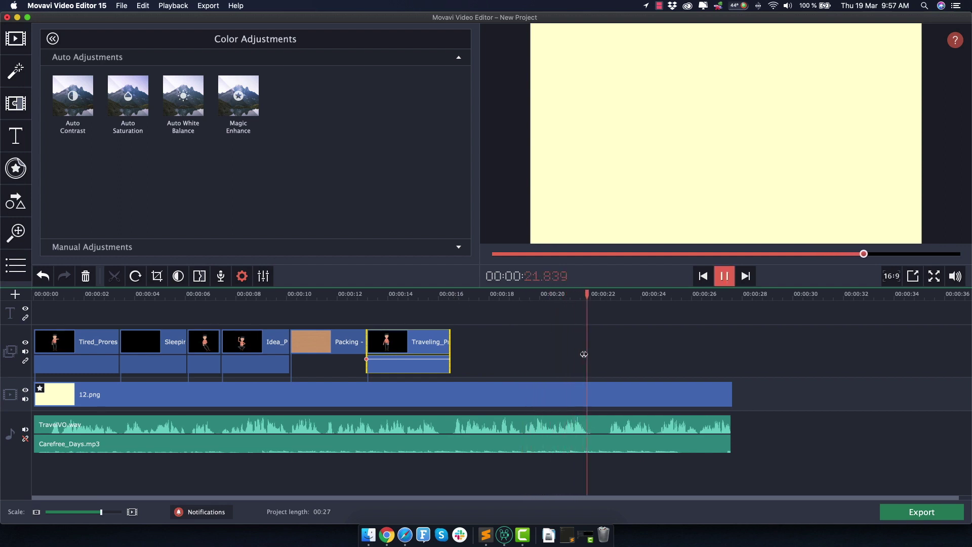
key(space)
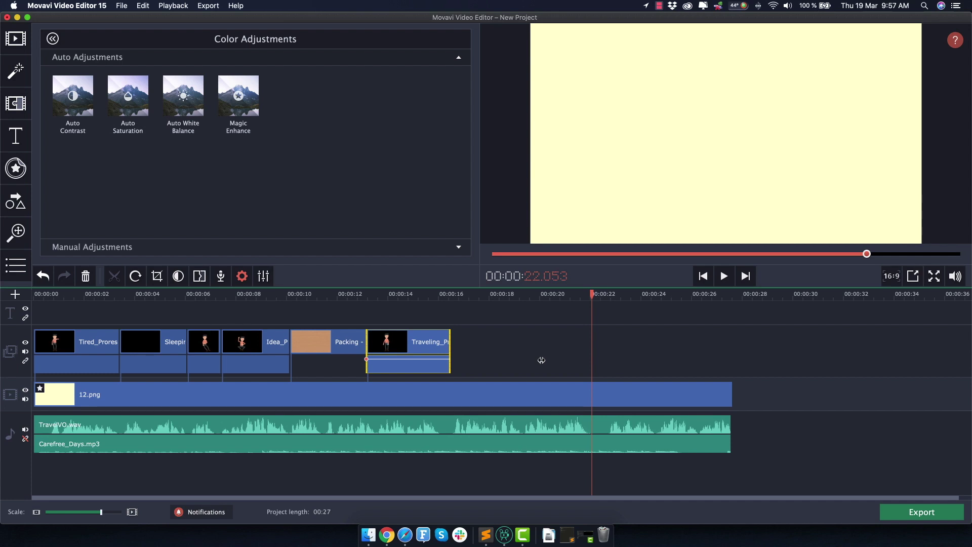
Preview the Van_5s-Alpha clip and add it to the timeline after the Traveling clip
click(369, 535)
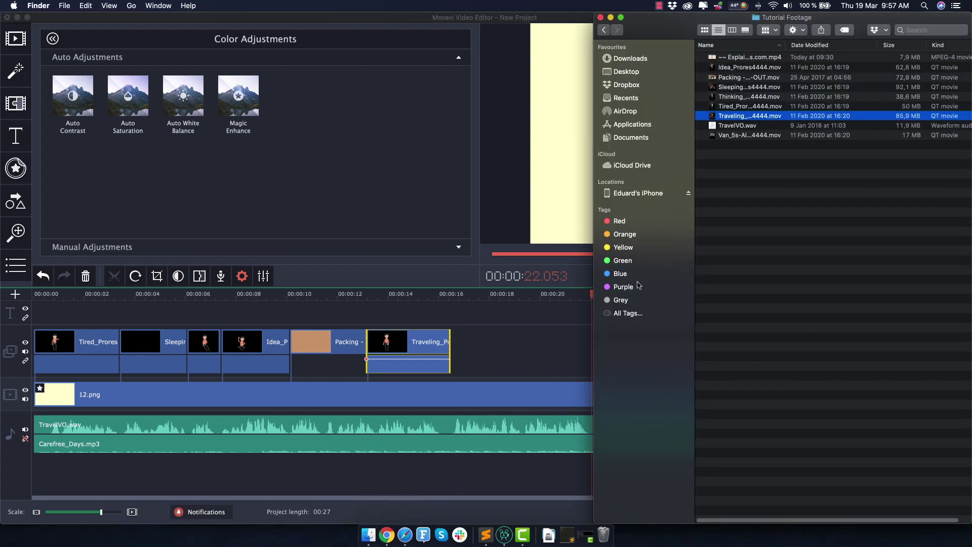
drag(593, 193, 667, 190)
double_click(791, 135)
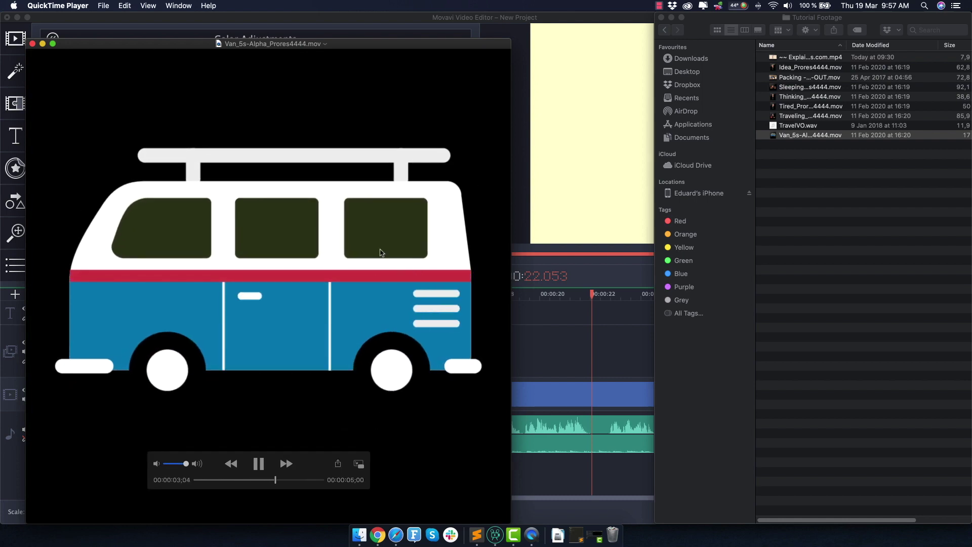
click(32, 43)
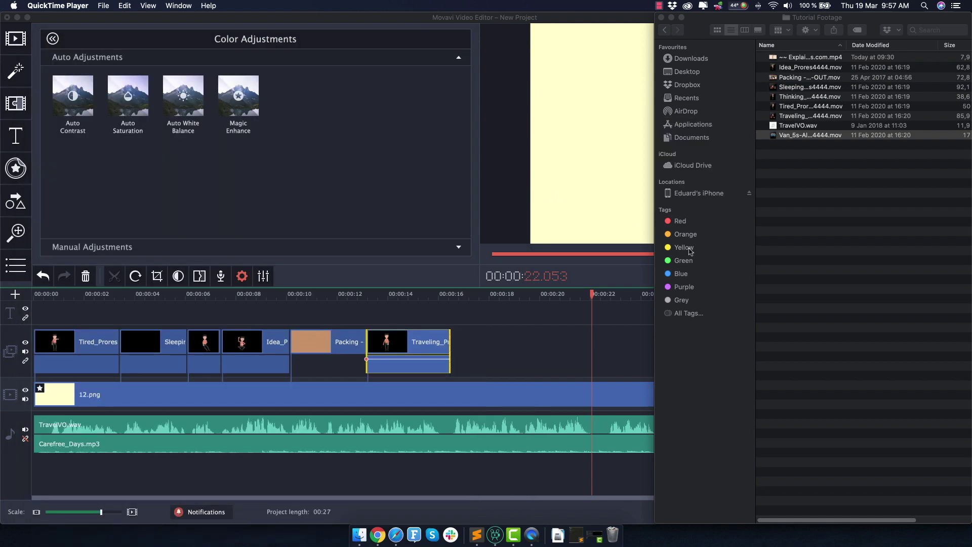
drag(798, 136, 531, 347)
Extend the Traveling clip to meet the van clip and play back the cut
click(564, 344)
click(439, 344)
drag(448, 342, 463, 343)
key(space)
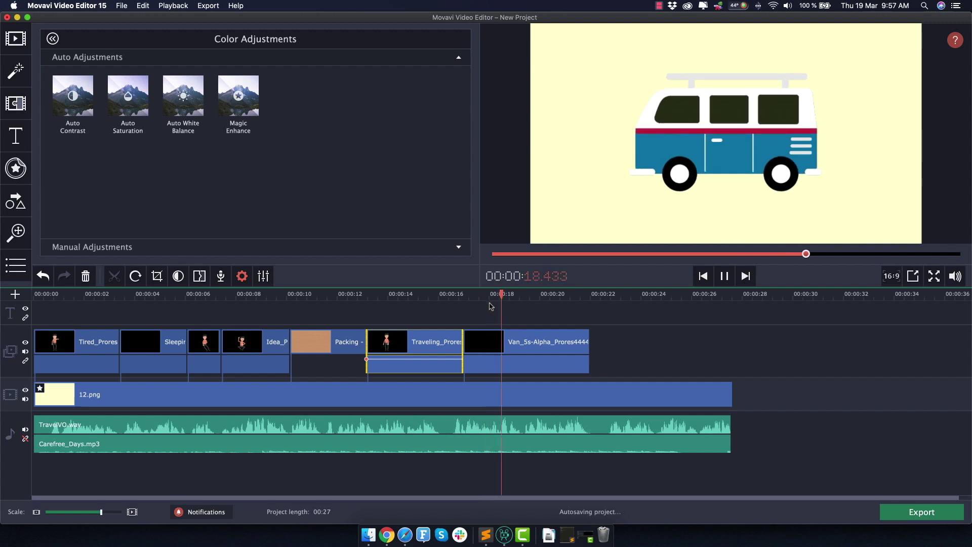
key(space)
click(528, 348)
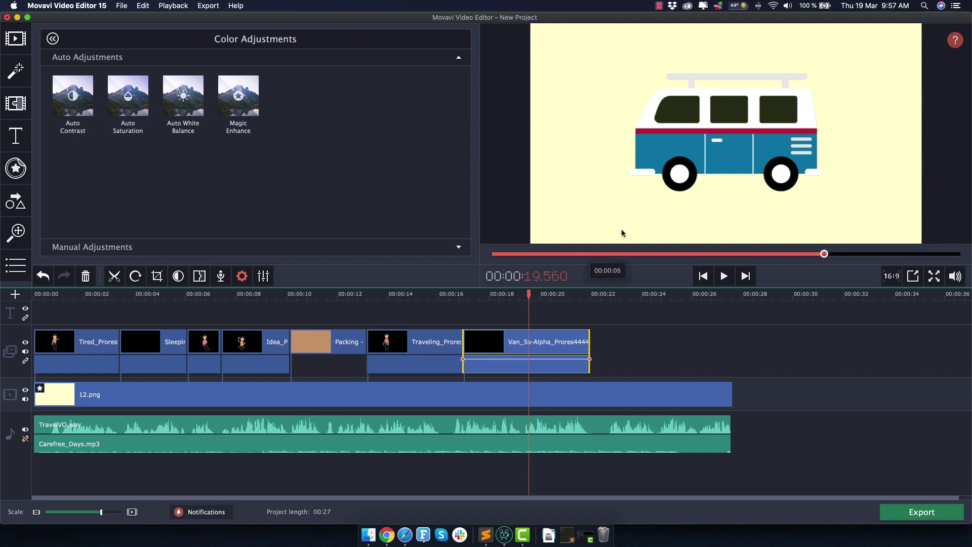
Shrink the van clip to a small inset, move it to the upper centre of the frame, and apply
click(520, 310)
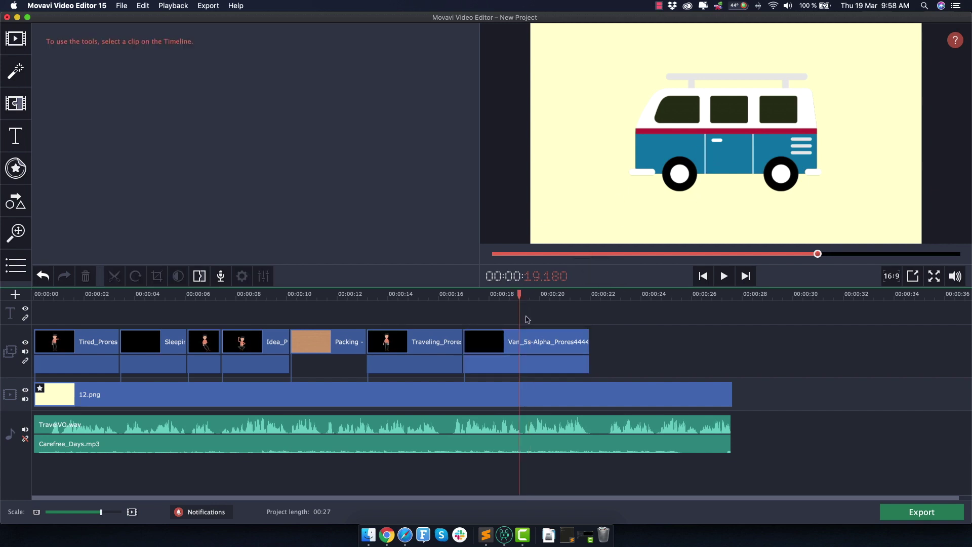
click(530, 343)
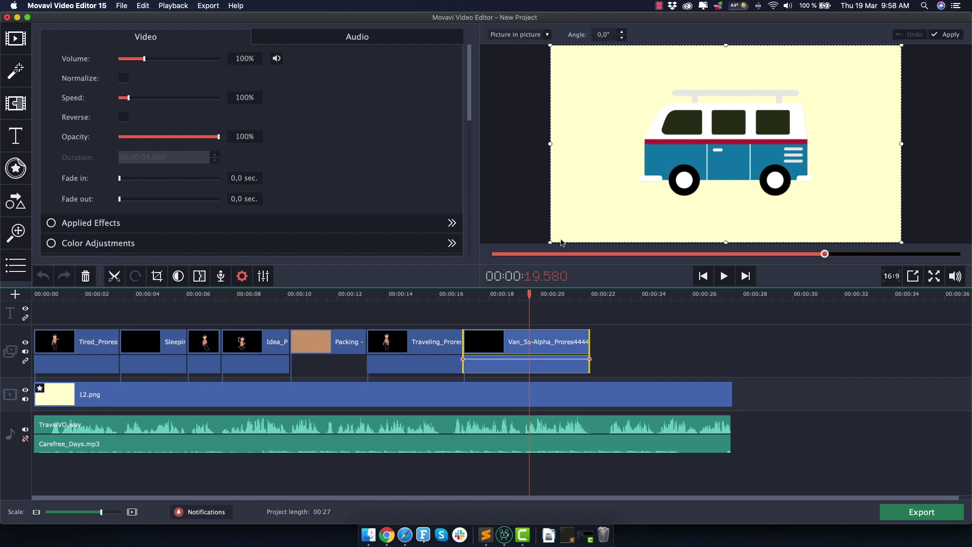
drag(552, 242, 680, 191)
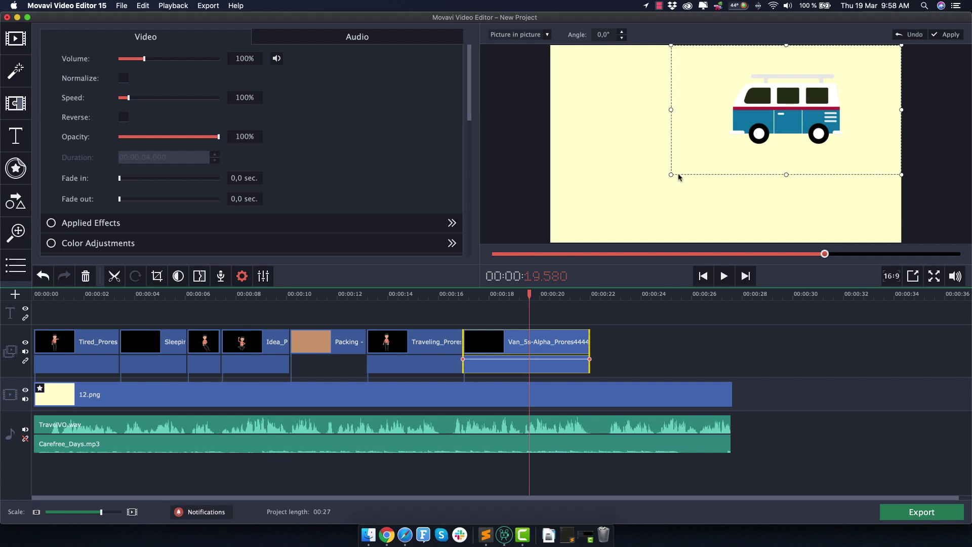
drag(831, 121, 769, 118)
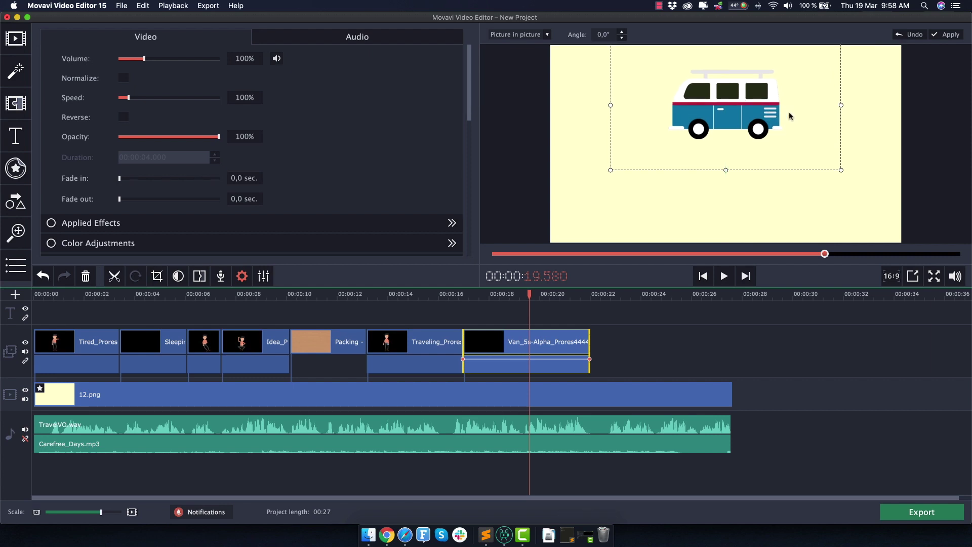
drag(751, 113, 751, 118)
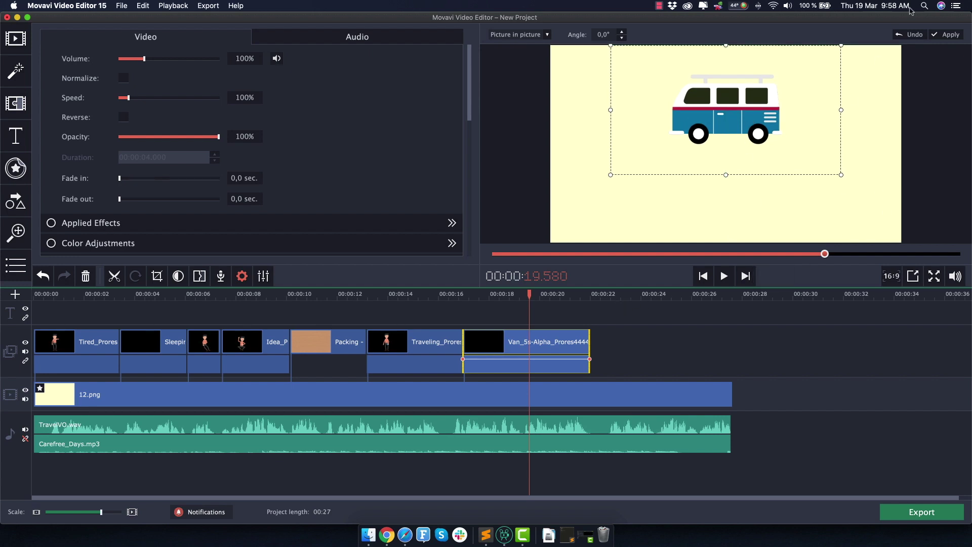
click(949, 34)
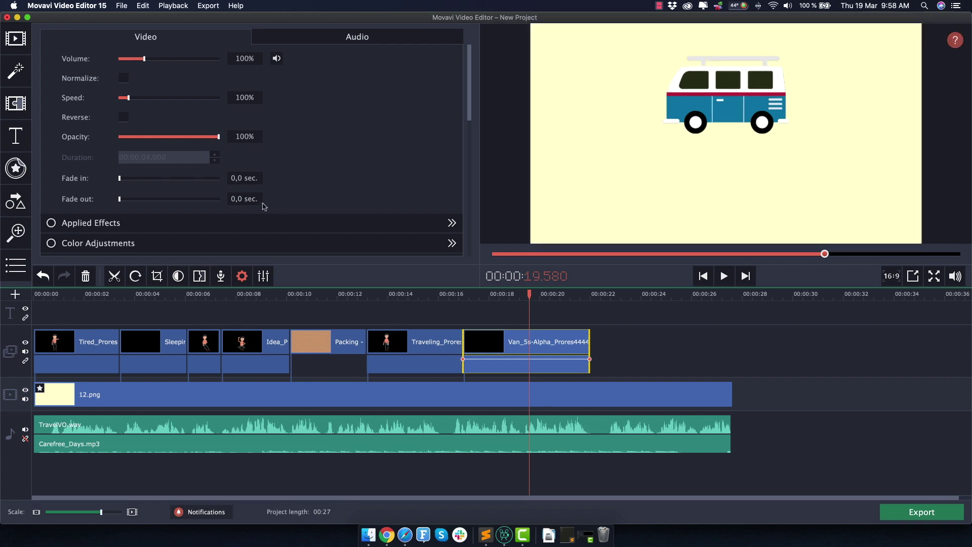
Place a Ribbon 2 title above the van clip, trim it to end with the van, and preview it at 19.8 s
click(11, 138)
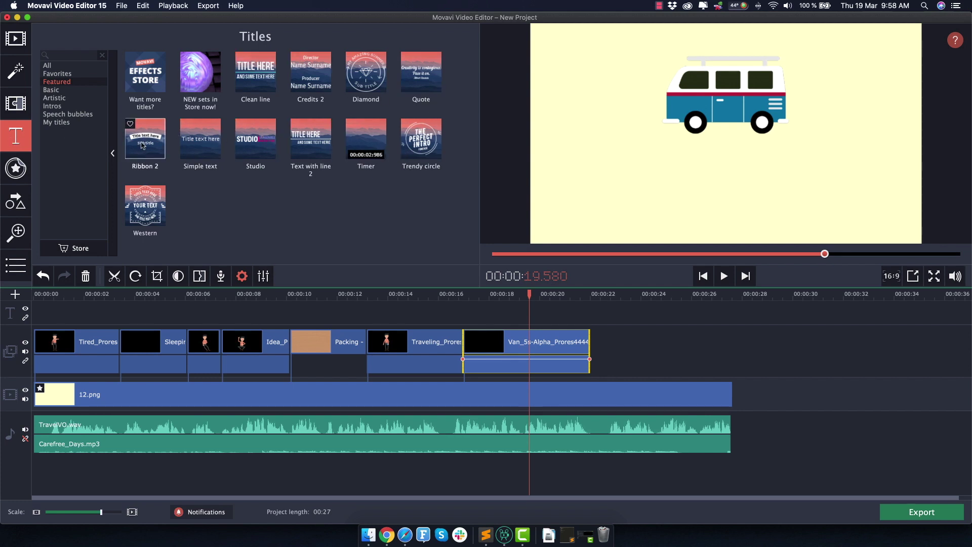
drag(141, 146, 462, 312)
drag(614, 313, 588, 312)
click(534, 295)
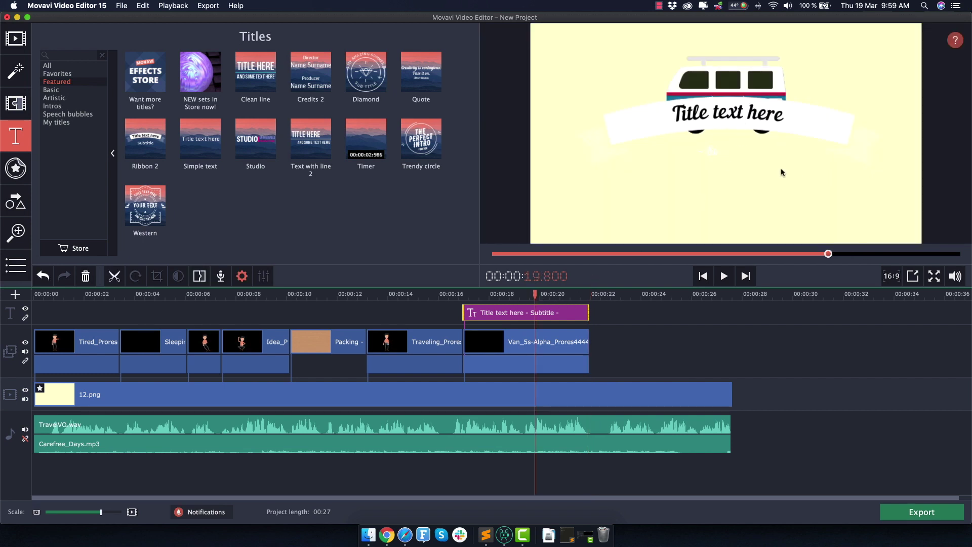
key(space)
key(space)
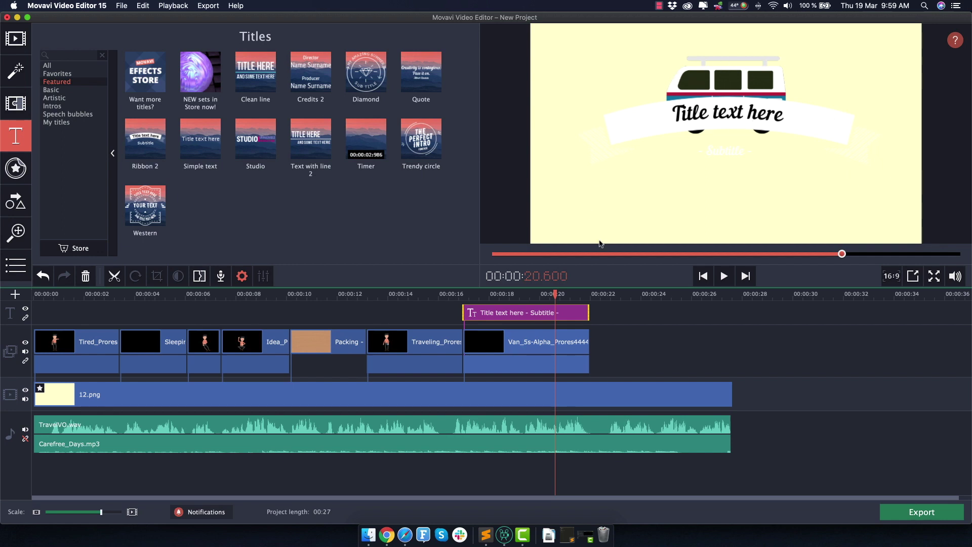
Delete the ribbon title's Subtitle line and move the ribbon lower beneath the van
double_click(545, 315)
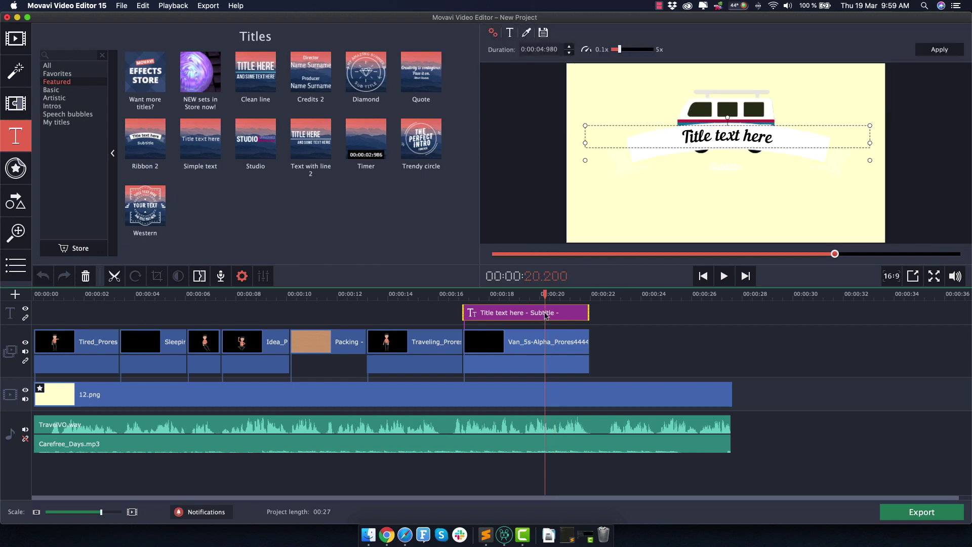
click(726, 171)
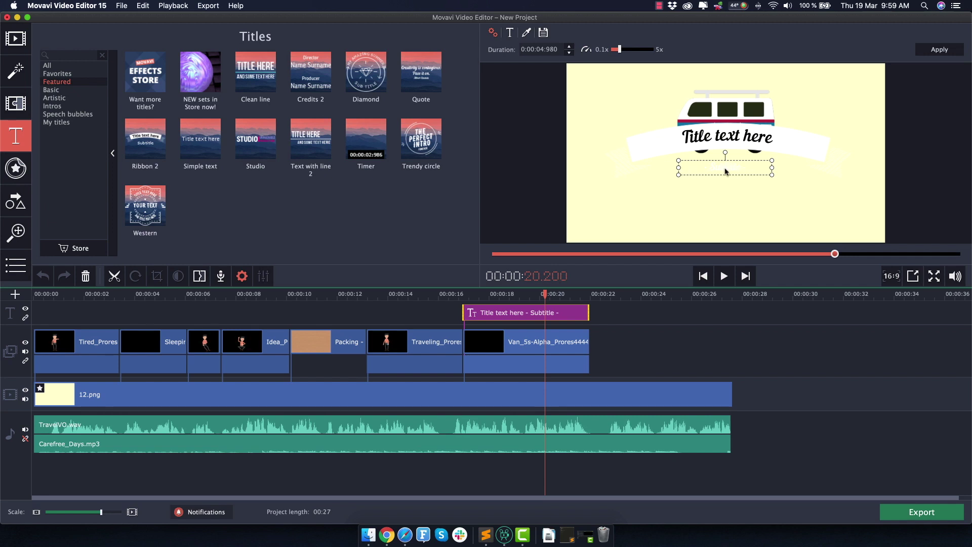
double_click(725, 171)
key(BackSpace)
click(690, 210)
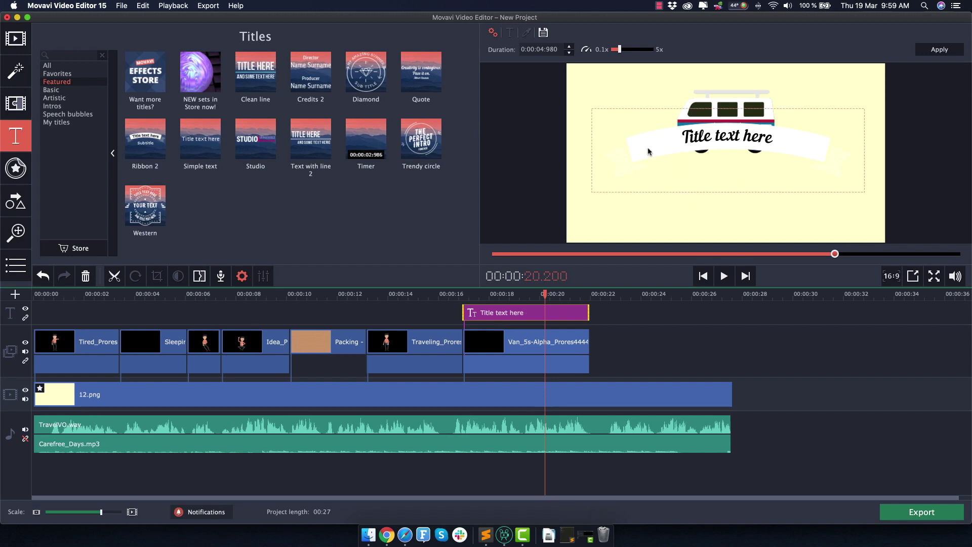
drag(647, 151, 660, 178)
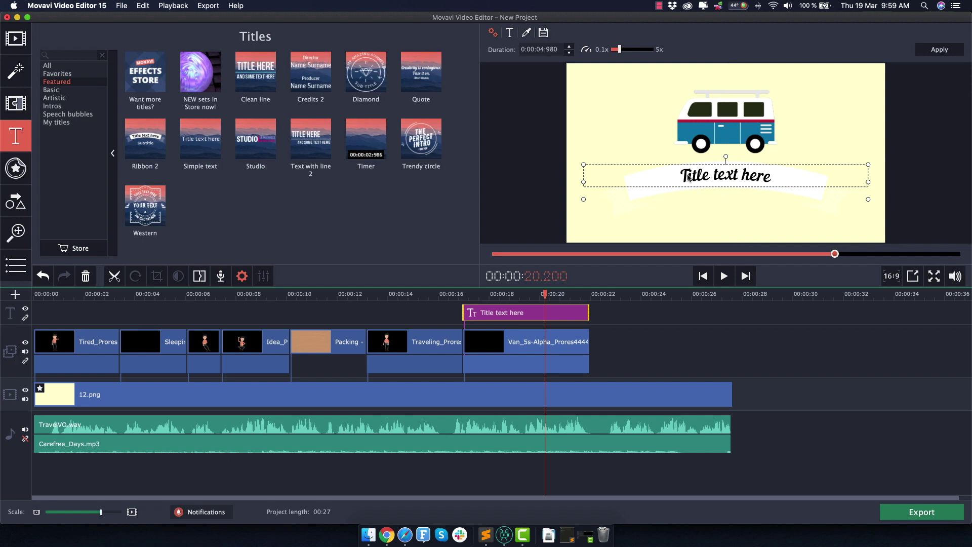
Change the ribbon title text to 'YourDreamTrips.com' and apply the title
double_click(753, 180)
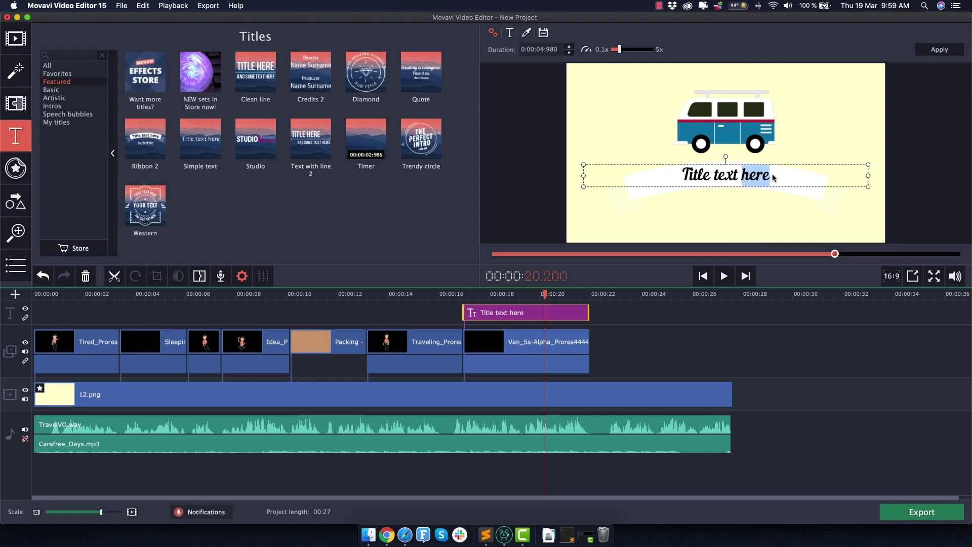
key(BackSpace)
key(BackSpace)
key(BackSpace)
key(BackSpace)
key(BackSpace)
key(BackSpace)
key(BackSpace)
key(BackSpace)
key(BackSpace)
key(BackSpace)
key(BackSpace)
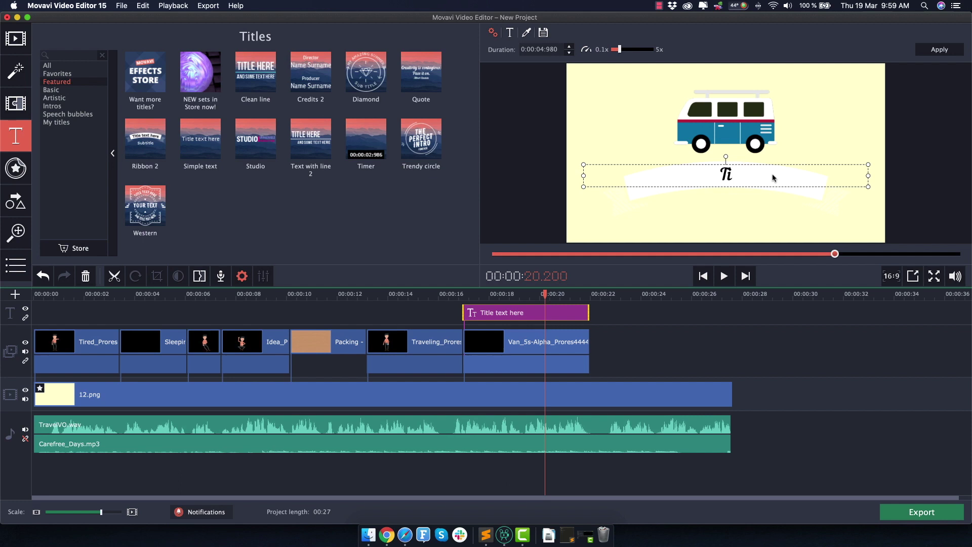
key(BackSpace)
text(YourDreamTrips.com)
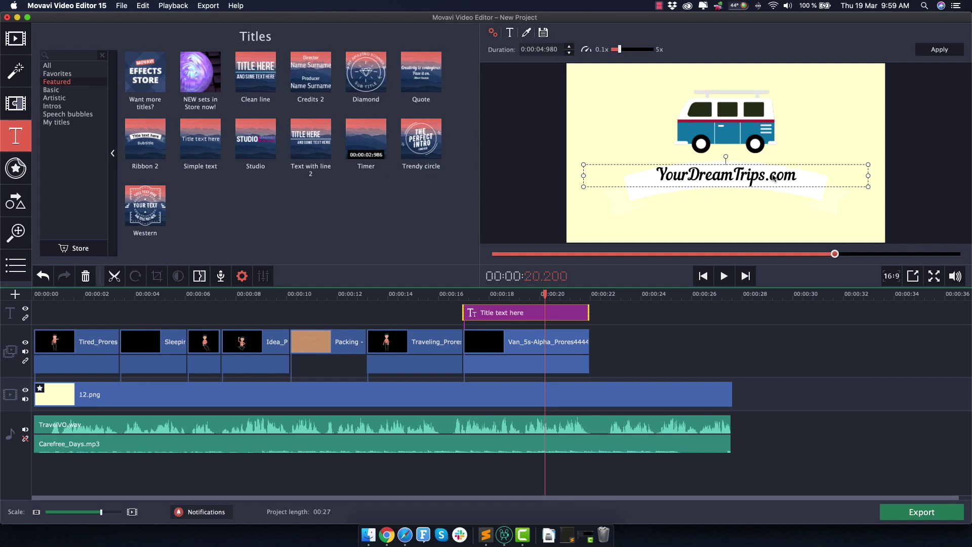
click(836, 110)
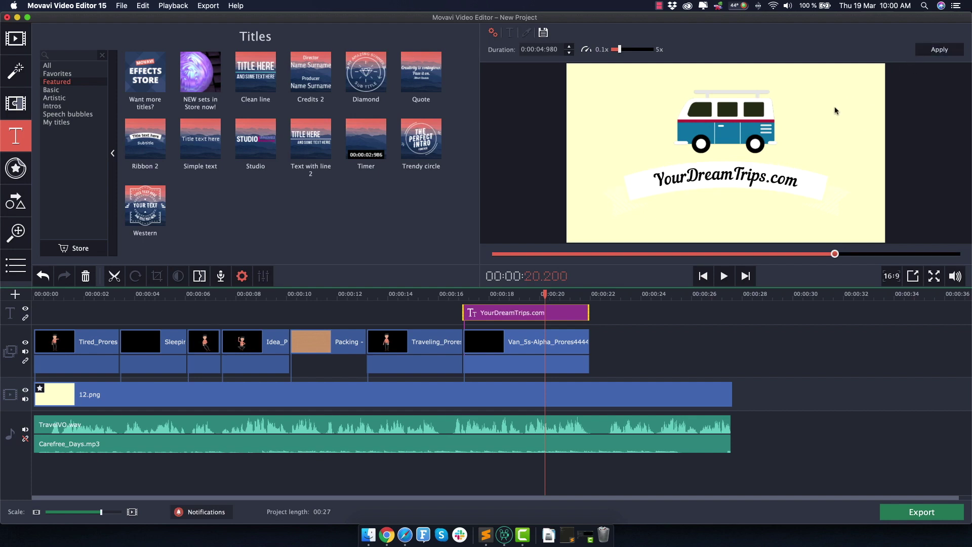
click(939, 50)
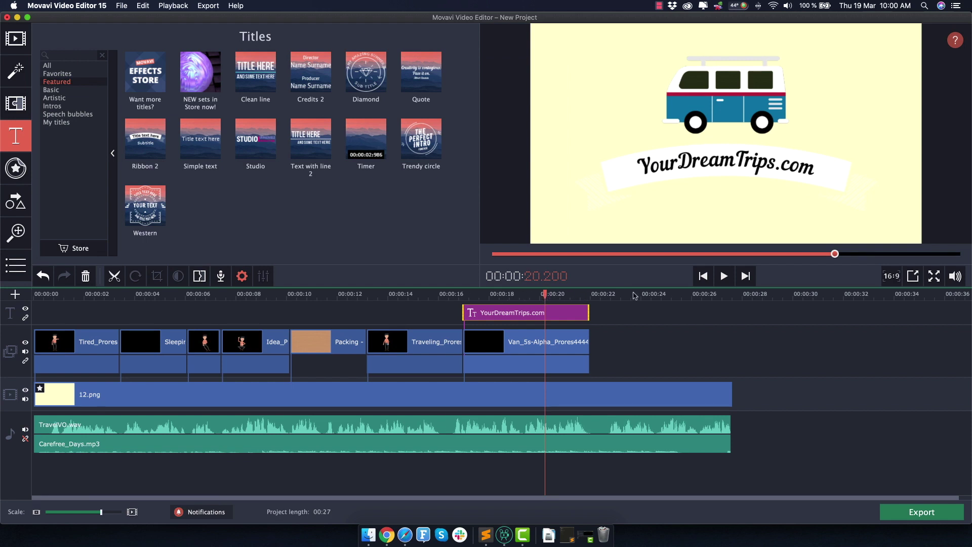
click(442, 296)
key(space)
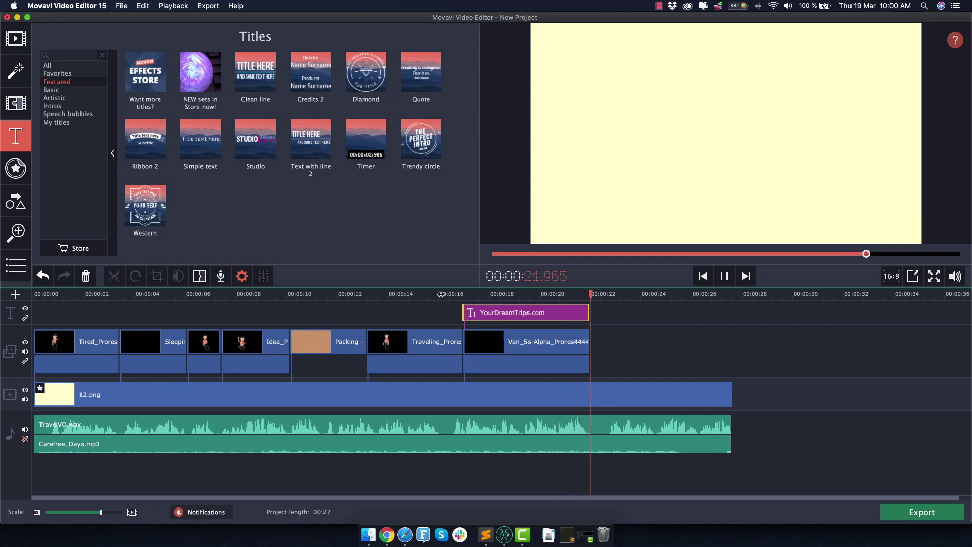
key(space)
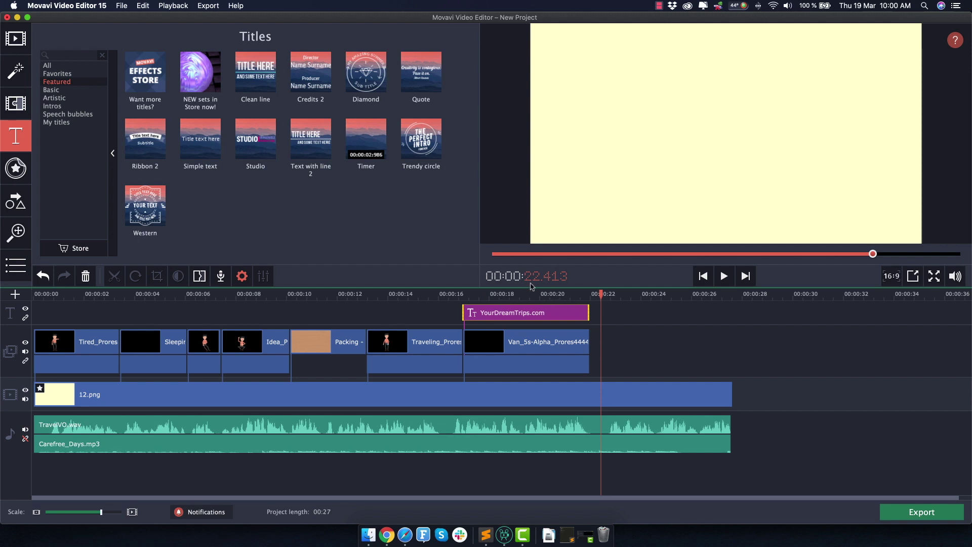
click(481, 297)
click(544, 295)
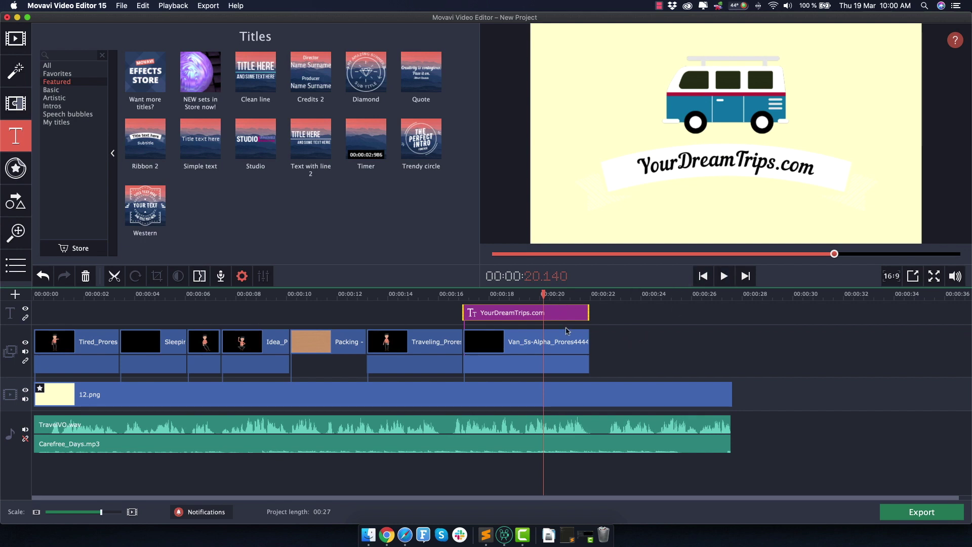
click(584, 295)
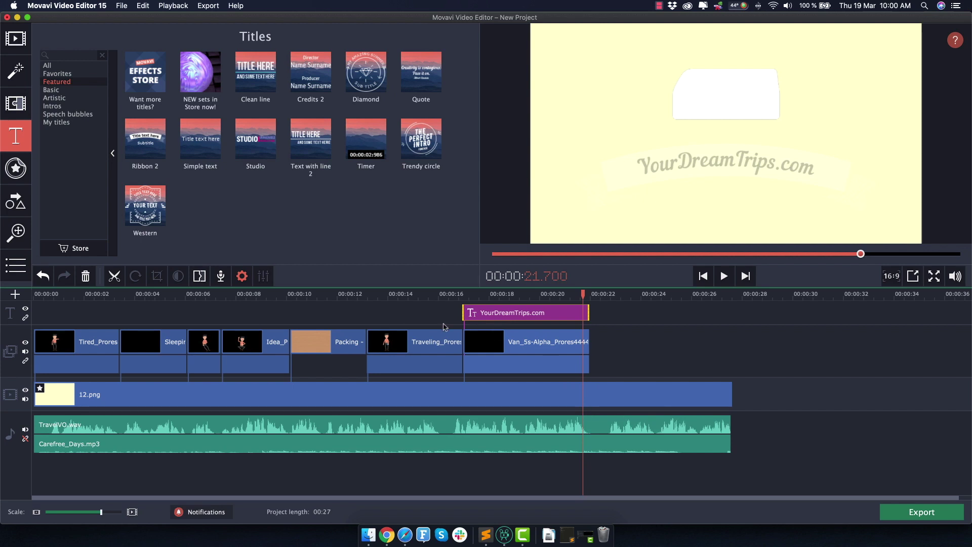
click(529, 296)
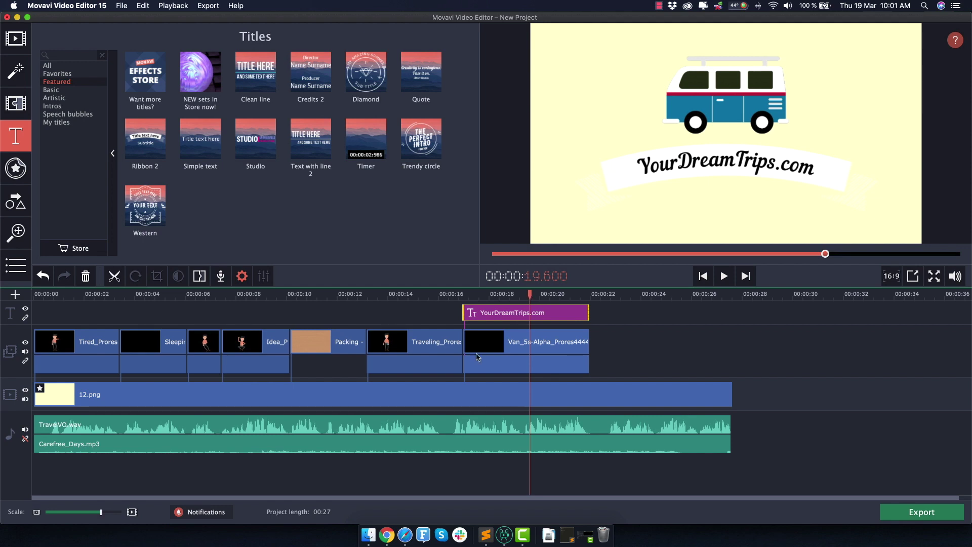
Search Google in Safari for 'stock animation' and scroll through the results
click(405, 535)
text(stock animation)
key(Return)
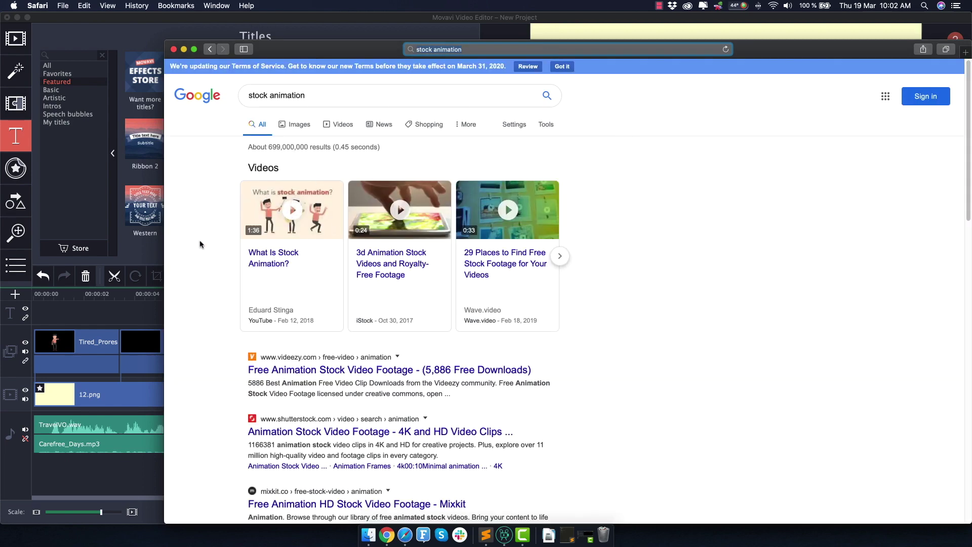
scroll(195, 244, down, 2)
scroll(194, 244, down, 5)
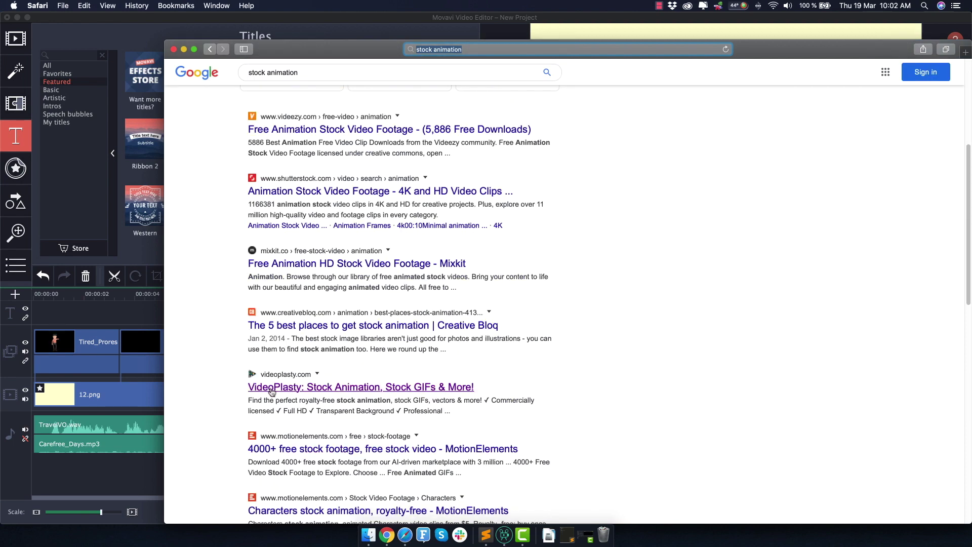
Open the VideoPlasty result and scroll to the Stock Animations, Stock GIFs and Vector Graphics cards
click(289, 388)
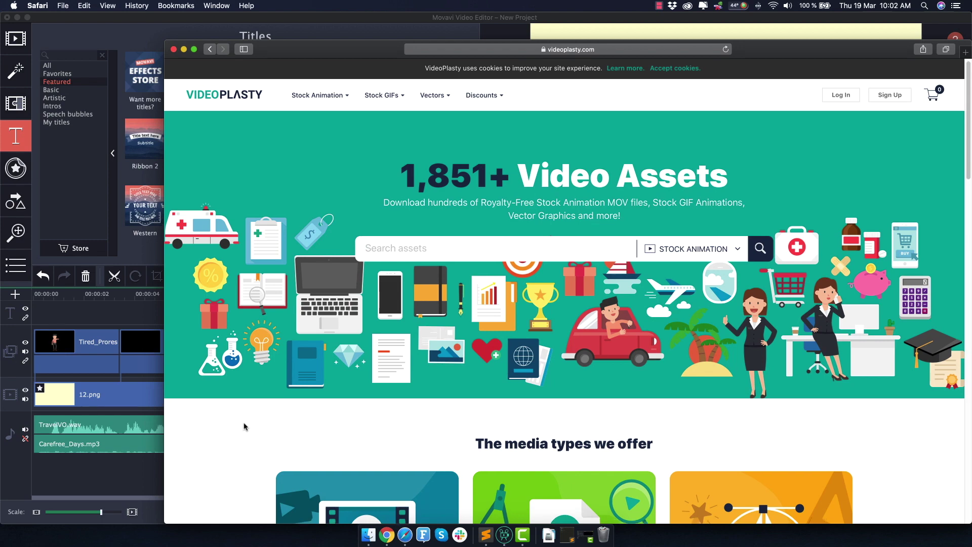
scroll(244, 427, down, 5)
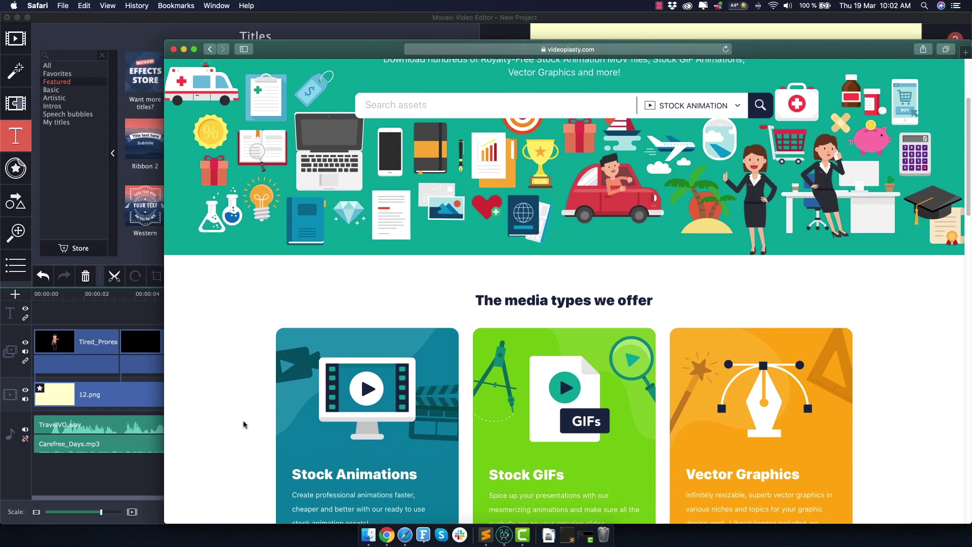
scroll(243, 424, down, 2)
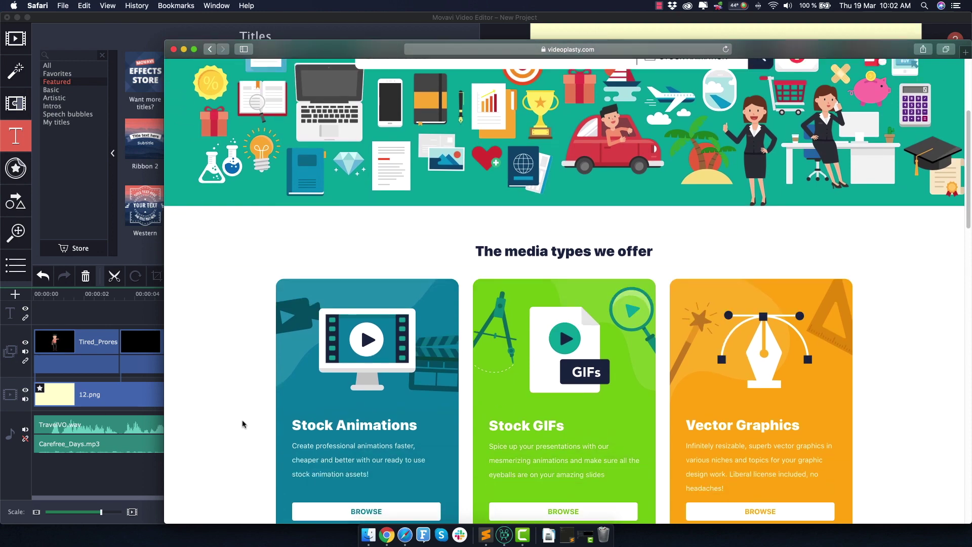
scroll(243, 424, down, 4)
scroll(245, 420, up, 3)
scroll(246, 400, up, 3)
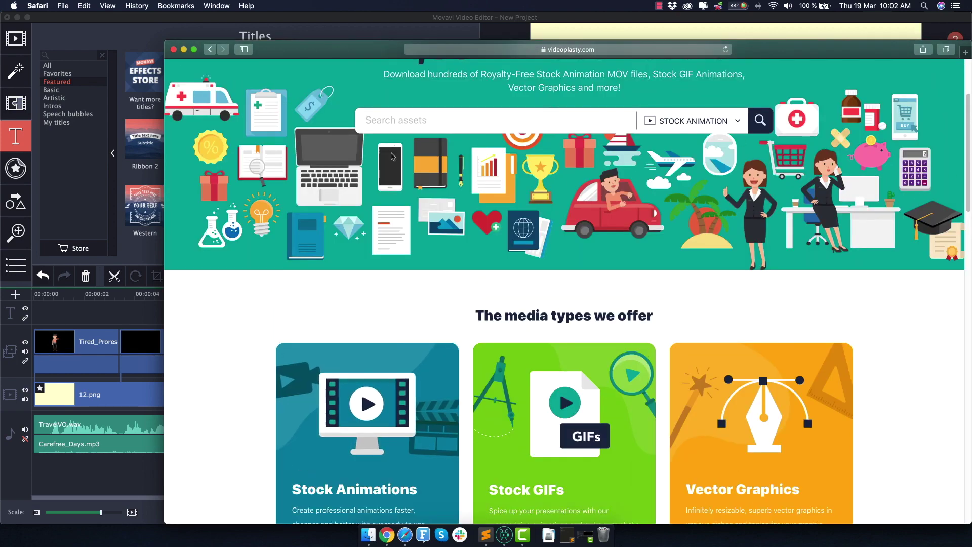
scroll(271, 282, down, 3)
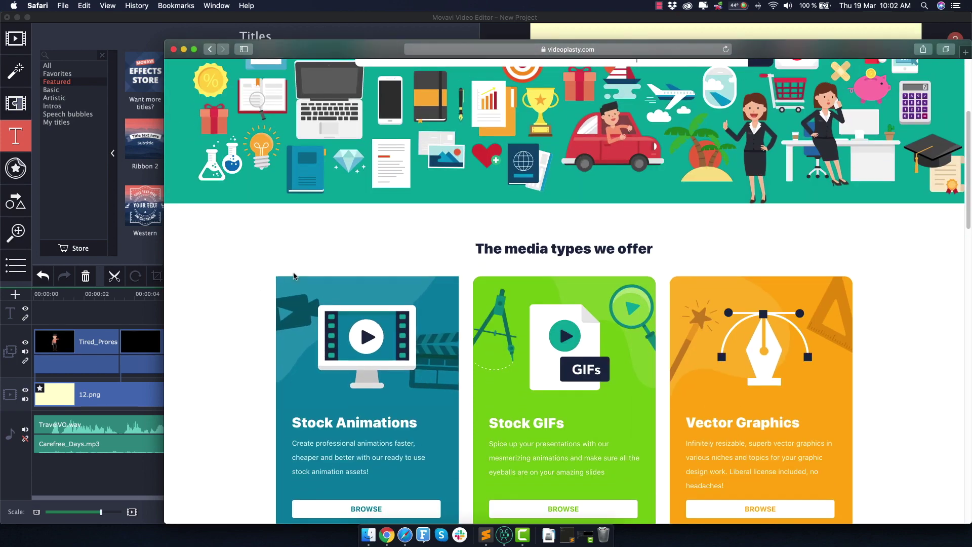
scroll(243, 283, down, 2)
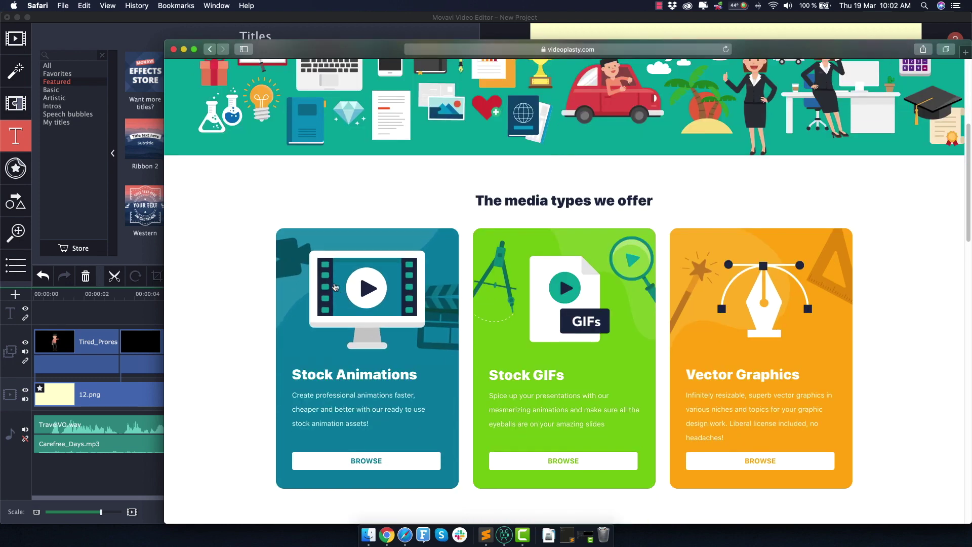
scroll(334, 292, down, 2)
scroll(345, 282, up, 1)
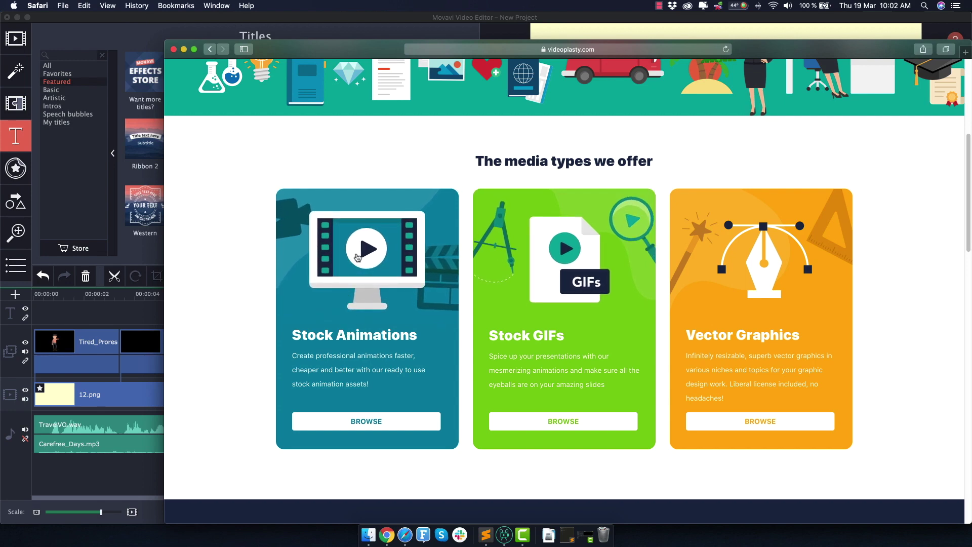
Open VideoPlasty's Stock Animations section and view the Travel category
click(357, 257)
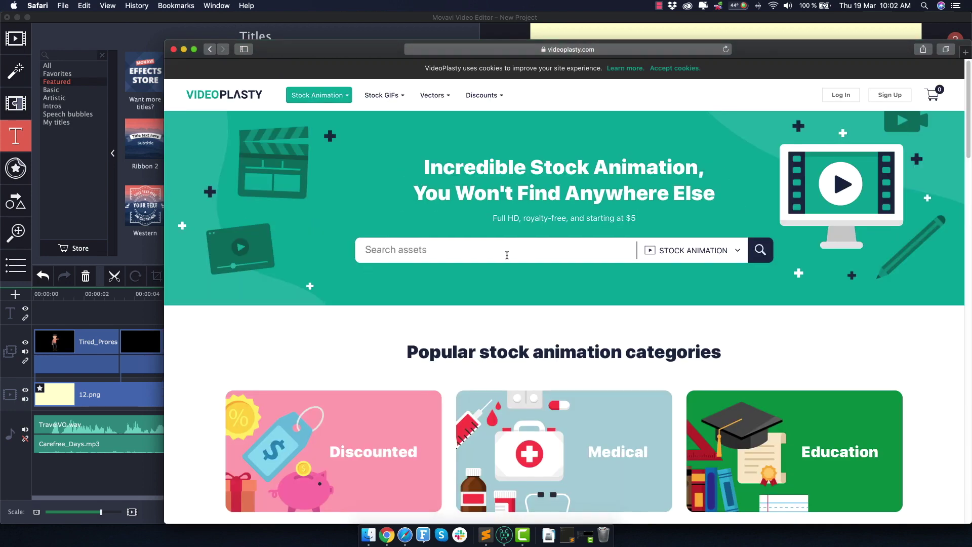
scroll(491, 253, down, 5)
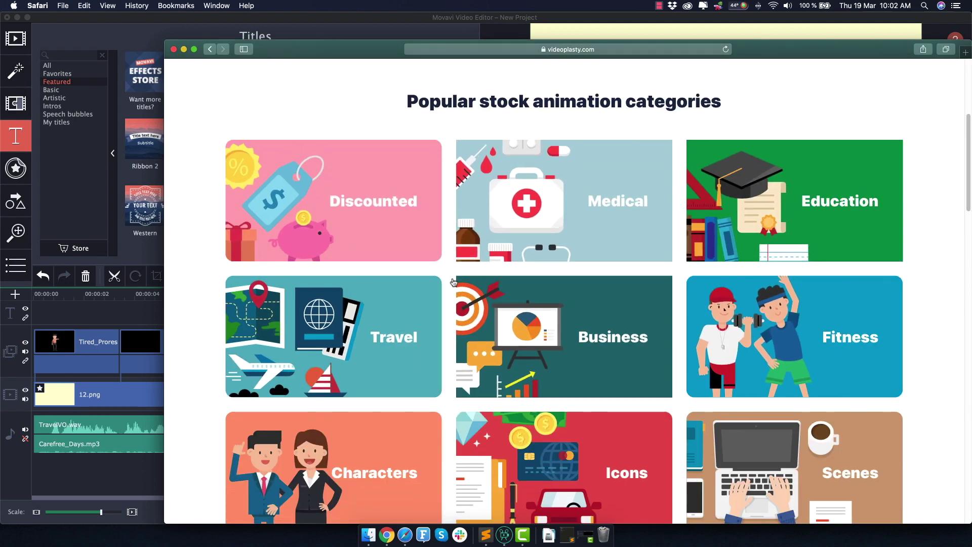
click(337, 330)
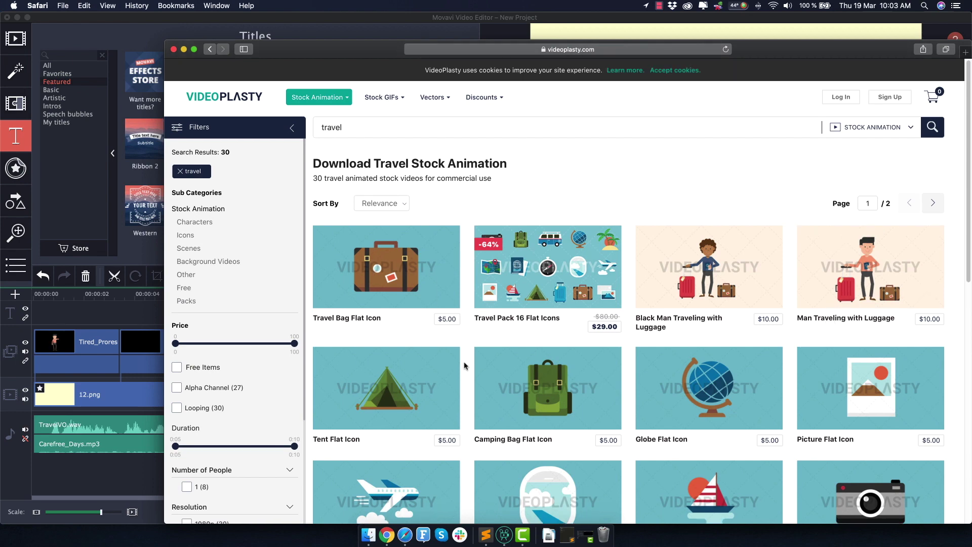
Filter to the Characters sub-category and scroll through the 225 animations
click(205, 222)
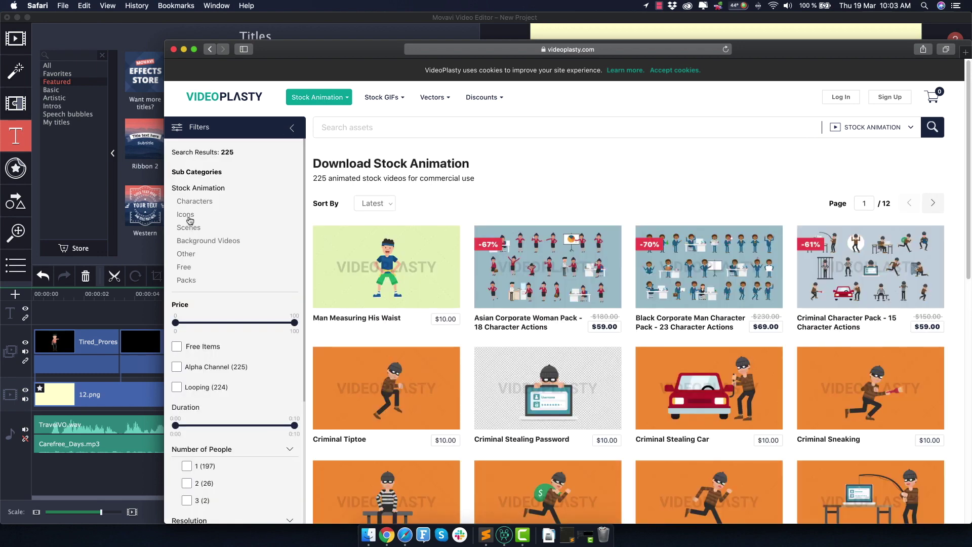
scroll(442, 281, down, 2)
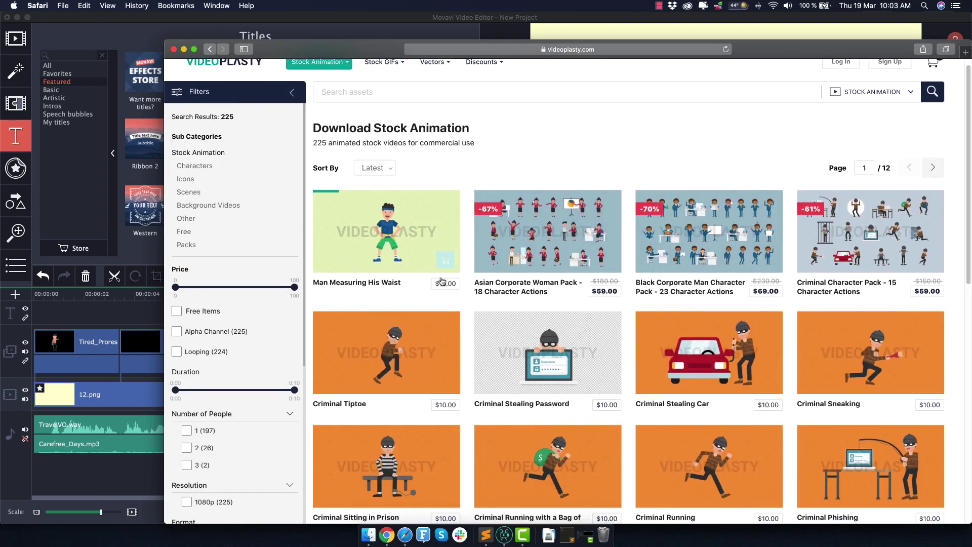
scroll(442, 281, down, 6)
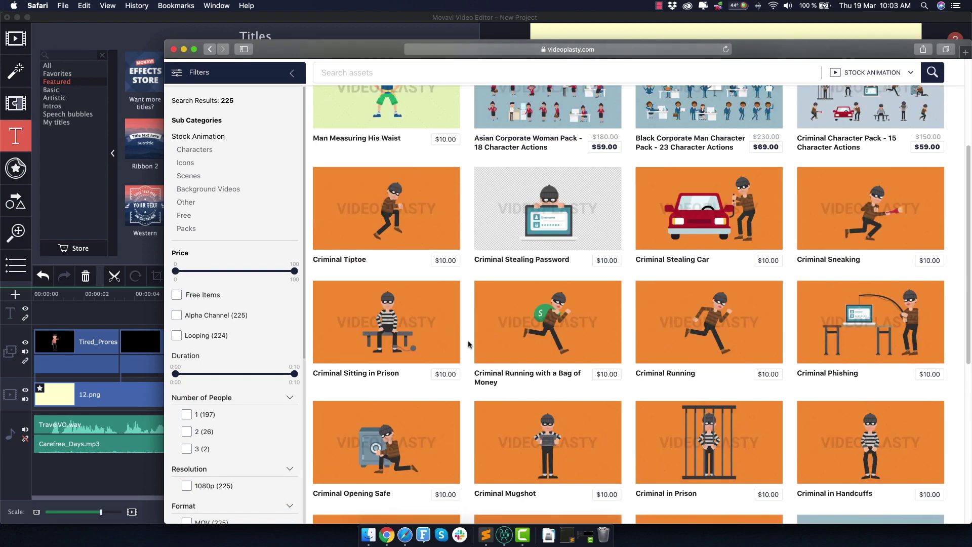
scroll(468, 345, down, 3)
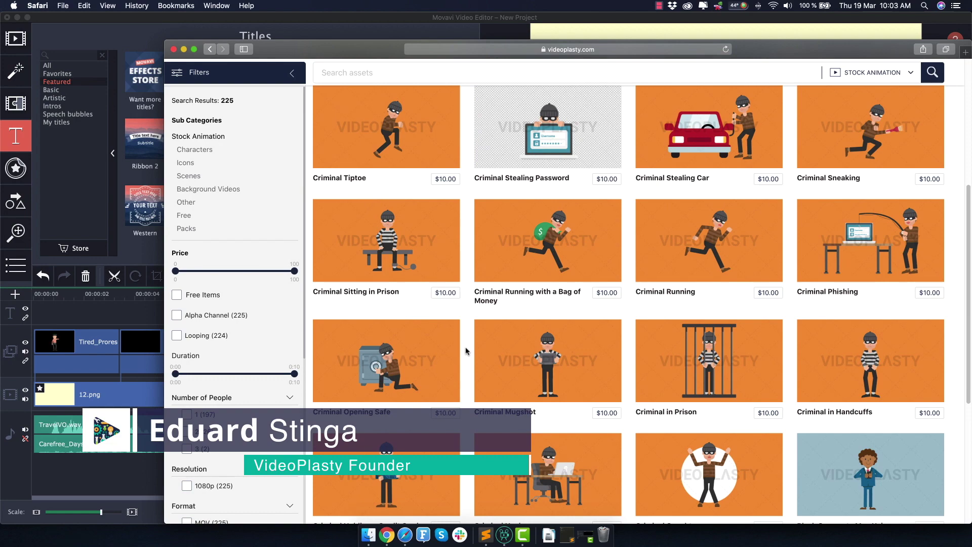
scroll(464, 351, down, 3)
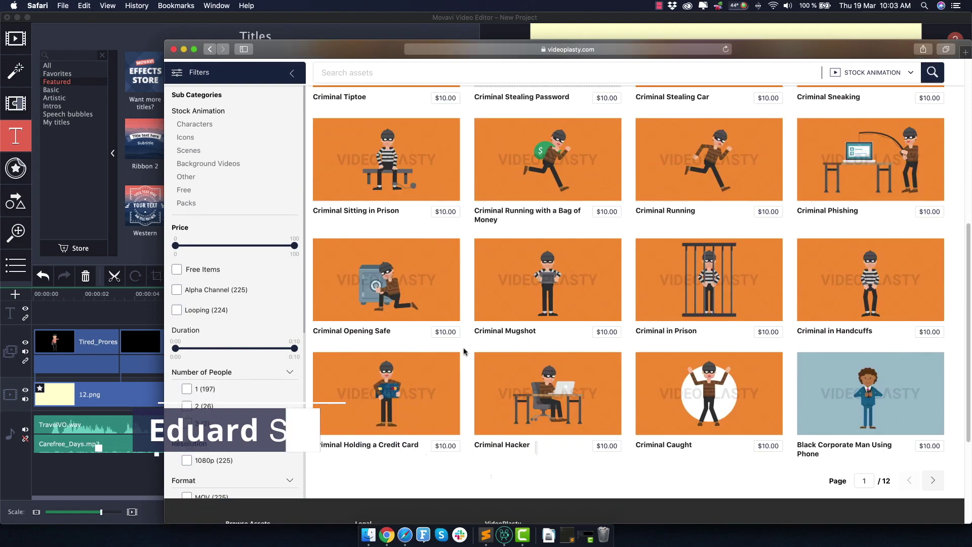
Page forward through the character animation results to page 3 of 12
click(933, 480)
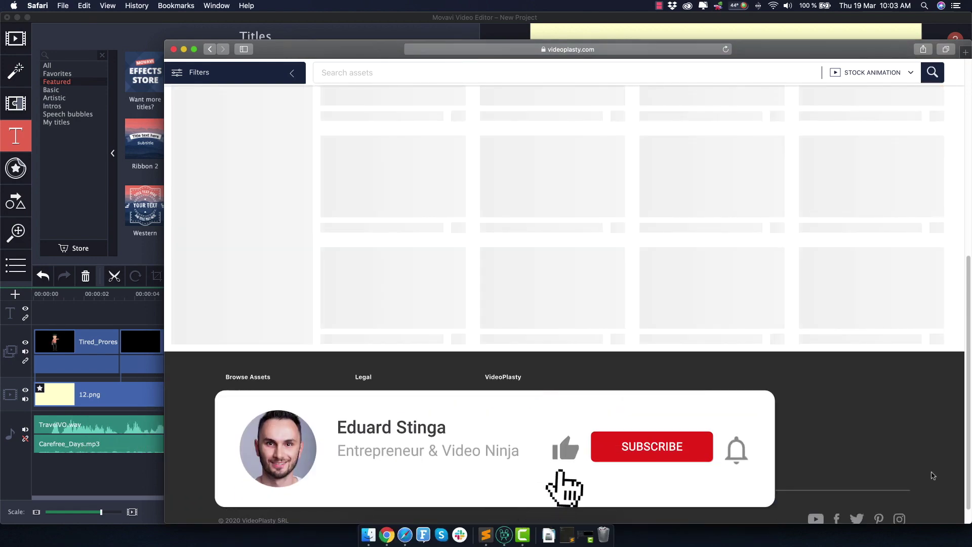
drag(165, 41, 57, 9)
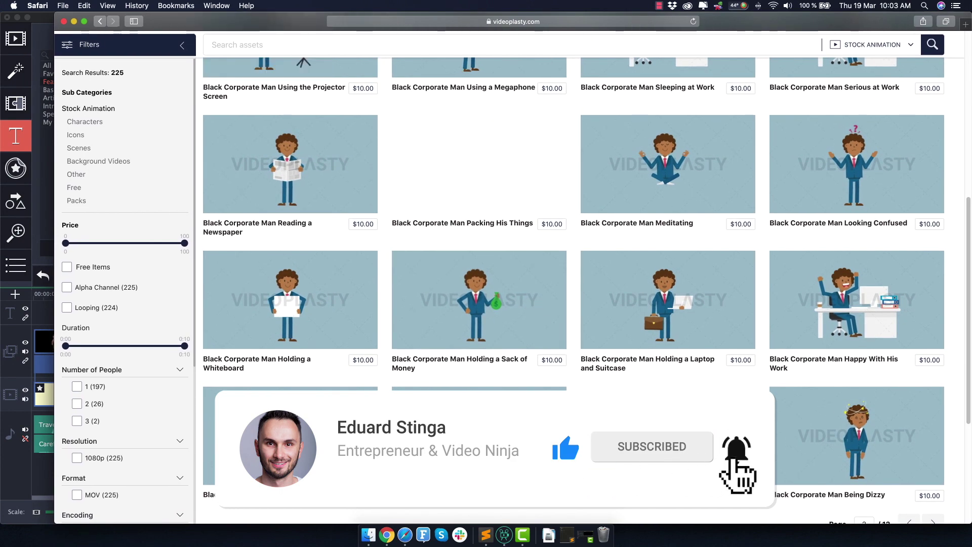
scroll(573, 277, down, 2)
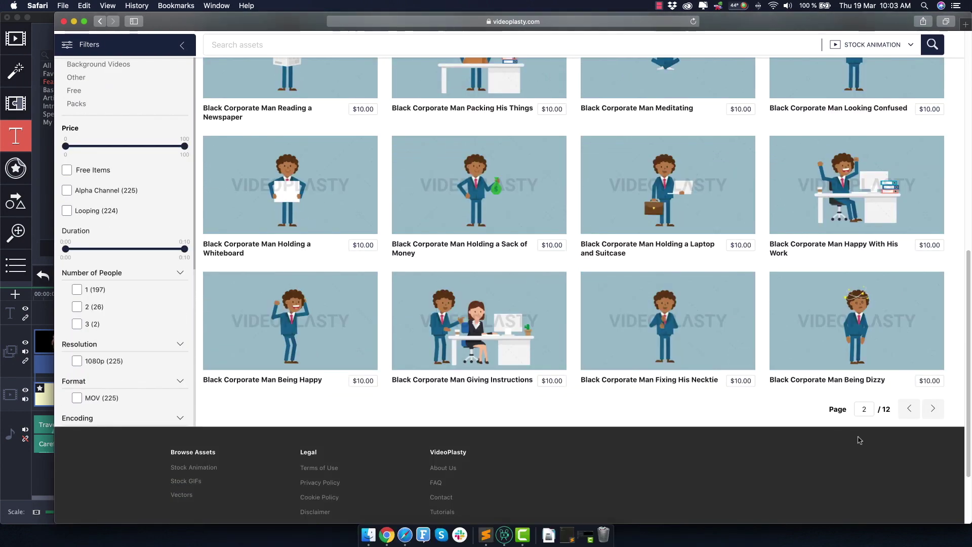
scroll(849, 445, up, 10)
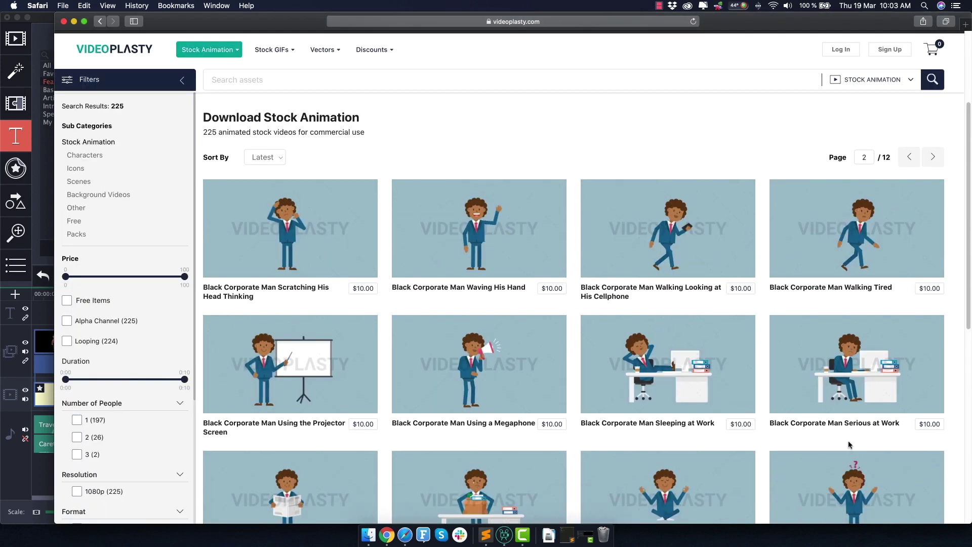
click(935, 156)
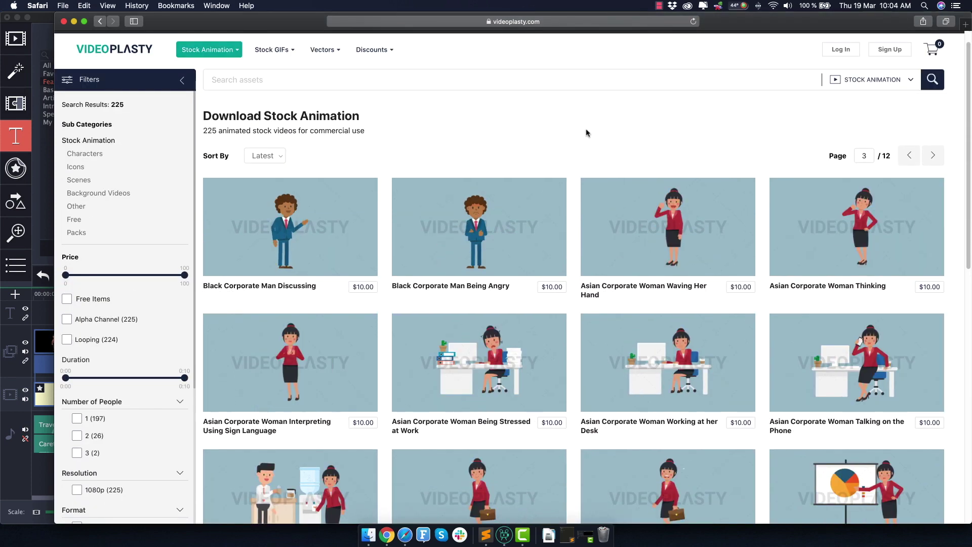